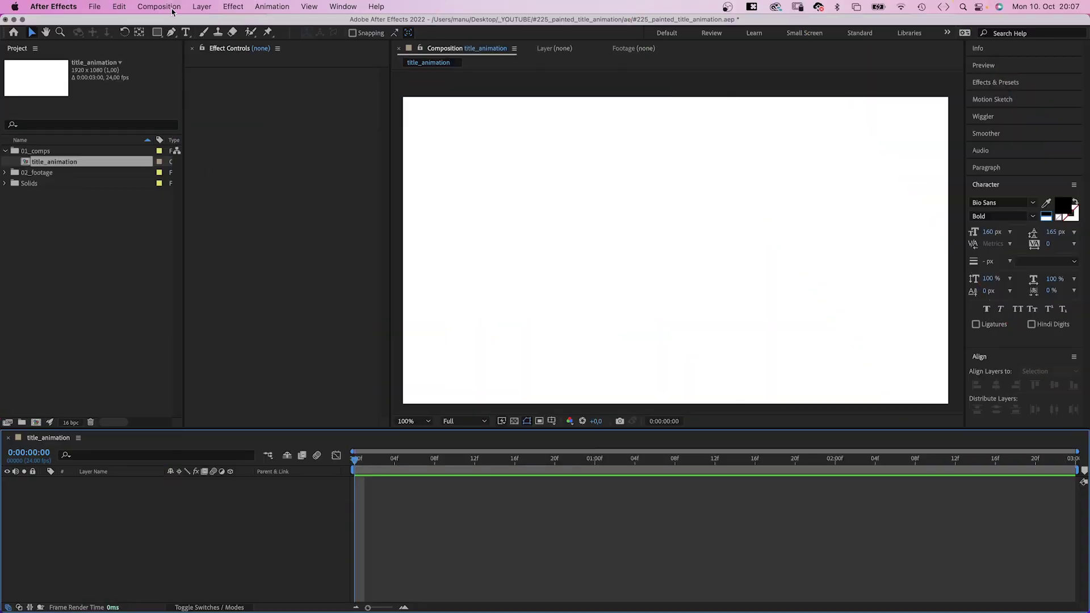
- Add a text layer reading 'Title Animation' in the composition
left_click(185, 32)
left_click(569, 258)
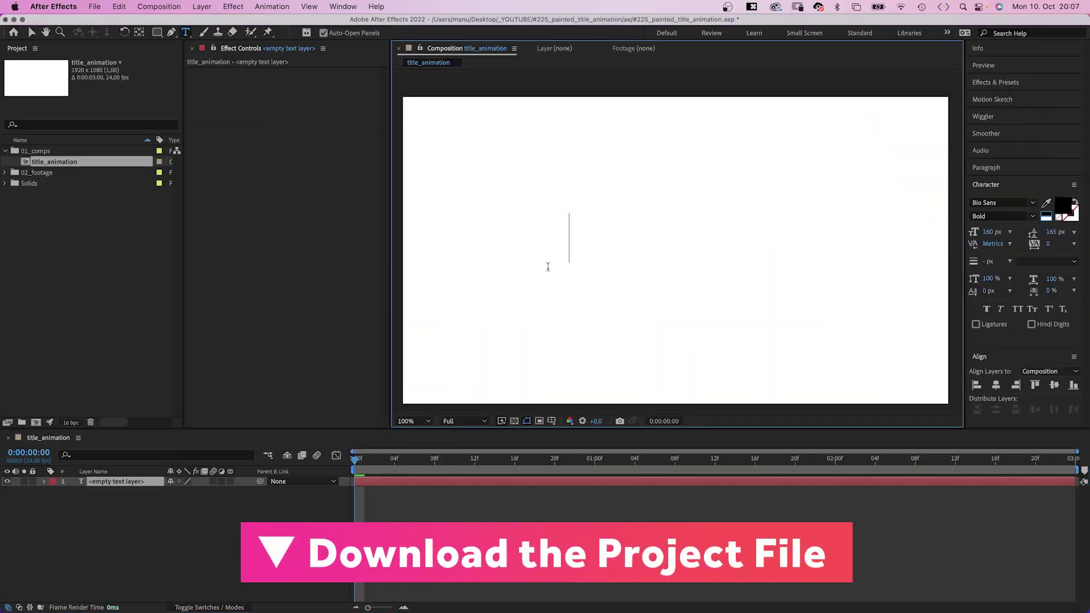
type("Title ANi")
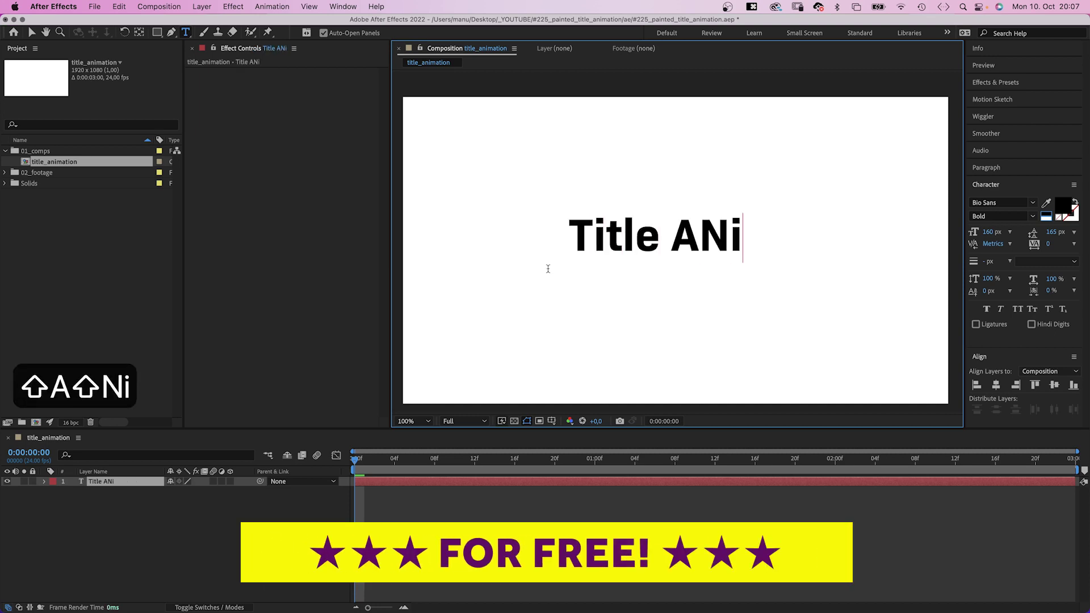
type("mait")
key("BackSpace")
key("BackSpace")
key("BackSpace")
key("BackSpace")
key("BackSpace")
key("BackSpace")
type("n")
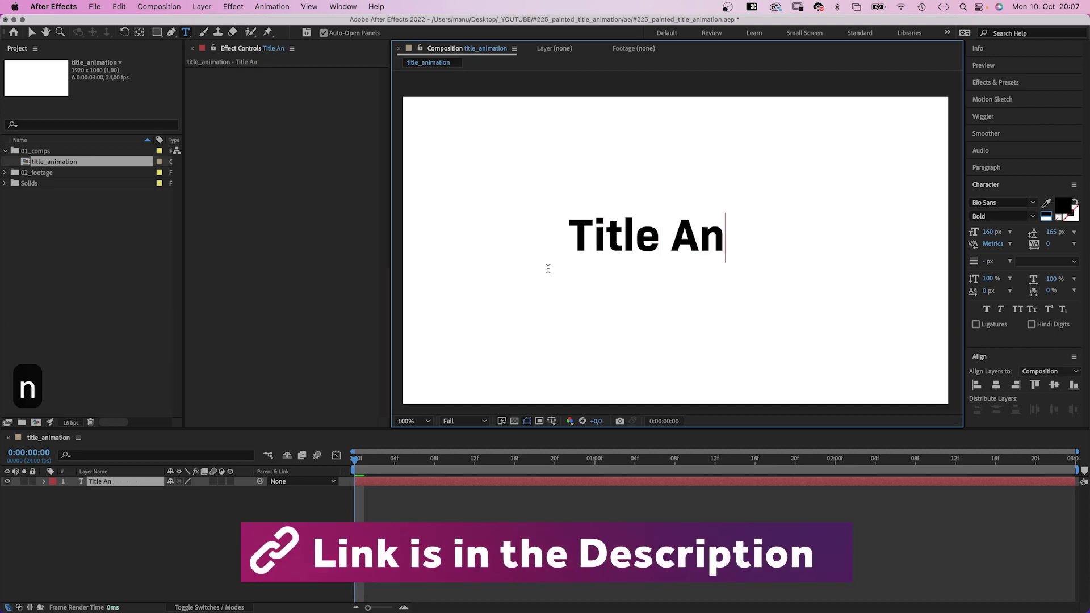
type("imat")
key("BackSpace")
type("ation")
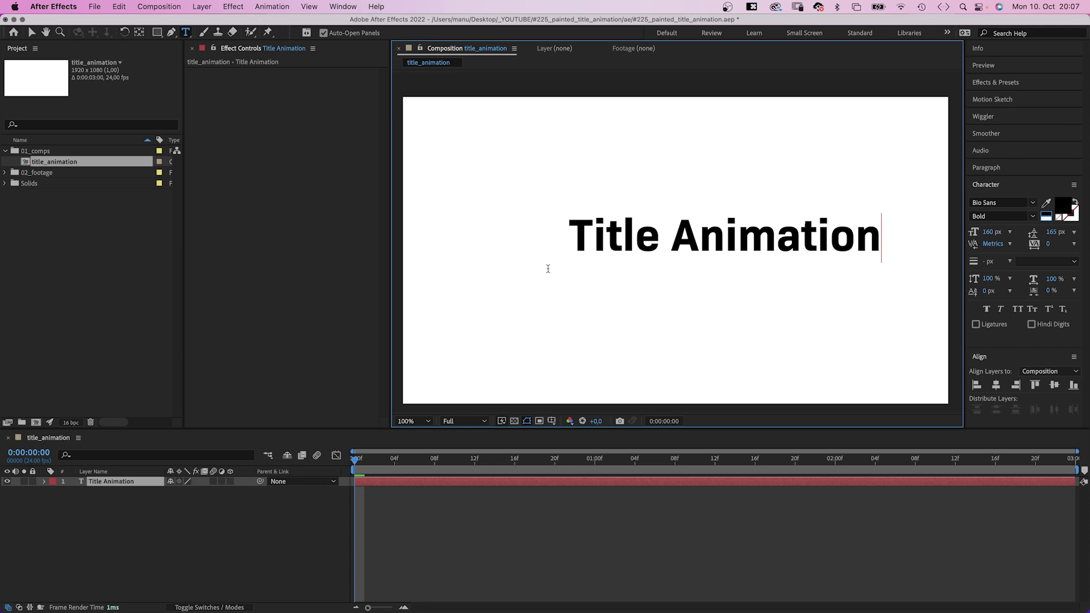
left_click(32, 34)
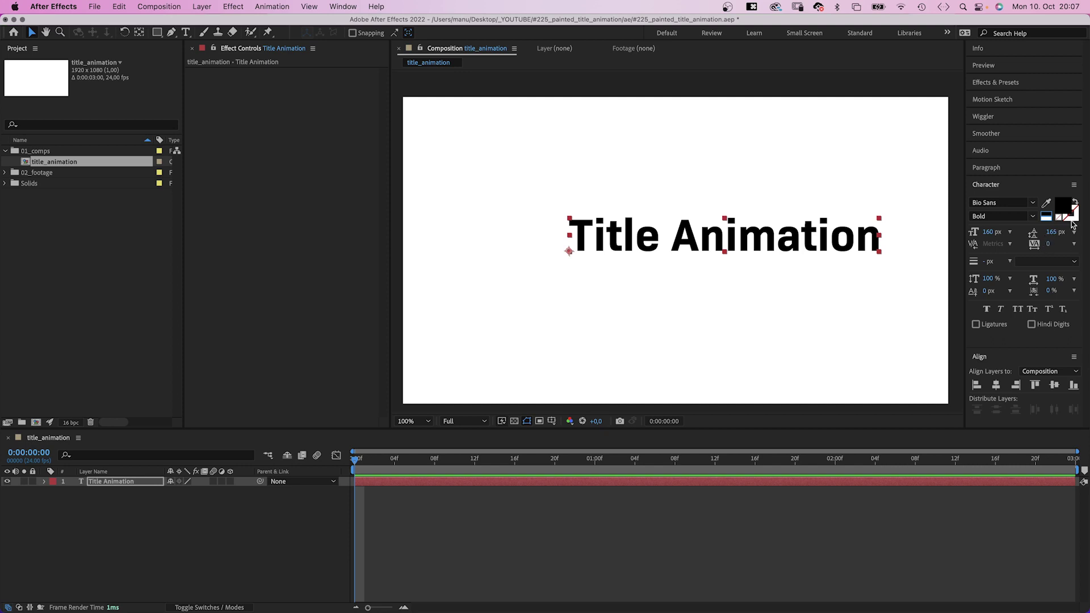
- Turn the title into a 2 px outline and centre it horizontally and vertically
left_click(1075, 202)
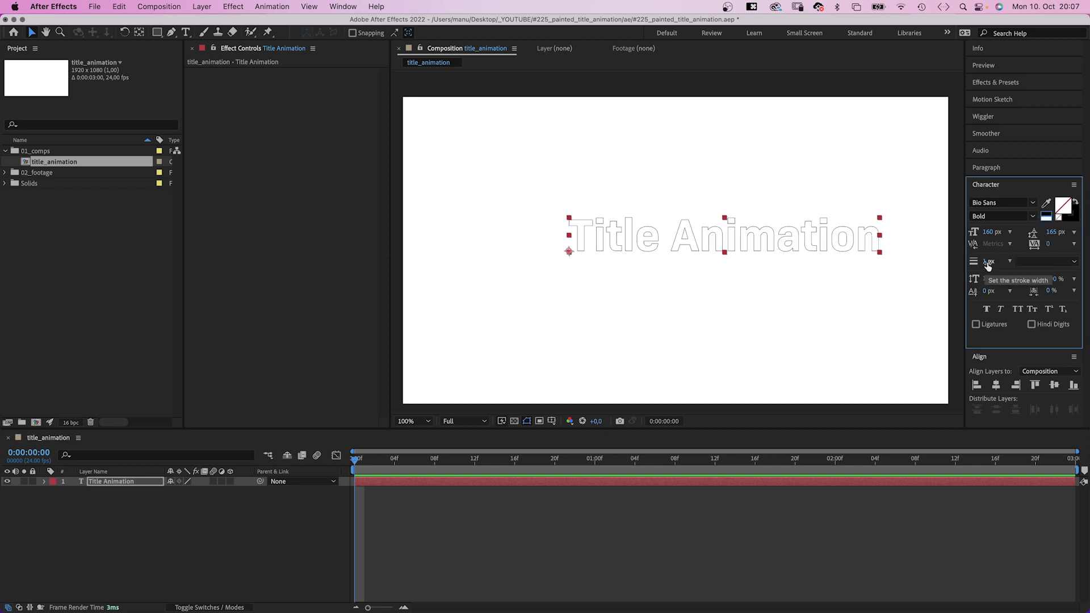
type("2")
key("Return")
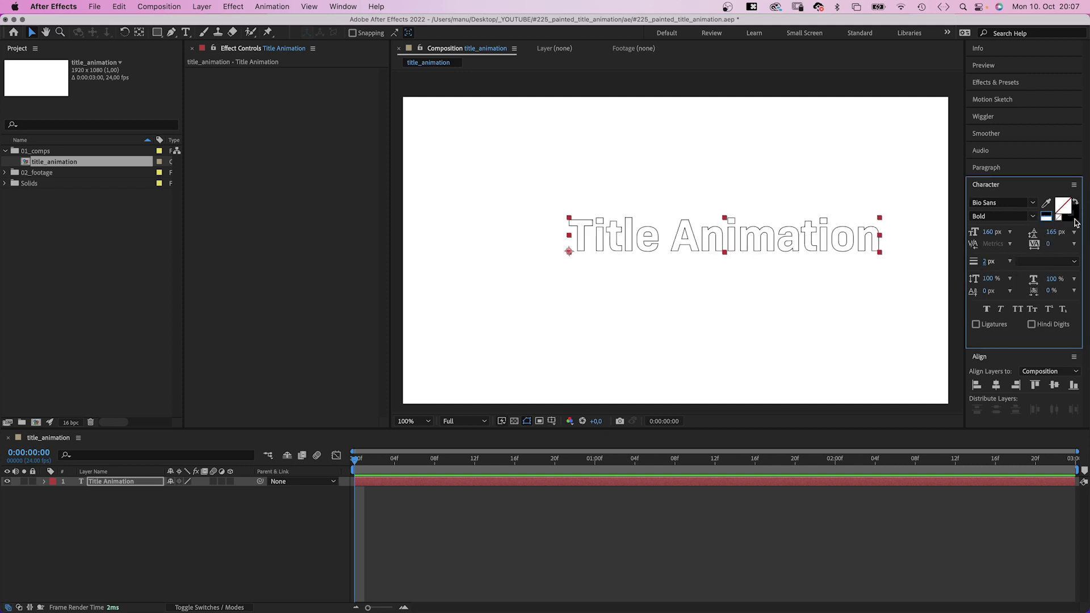
left_click(981, 362)
left_click(996, 385)
left_click(1054, 385)
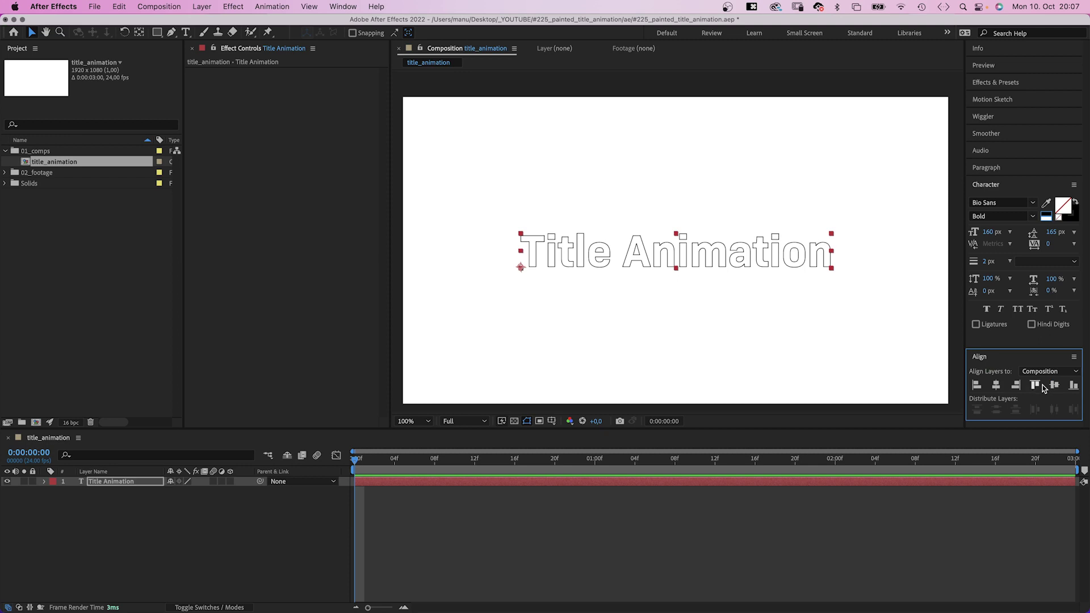
- Apply Roughen Edges to the title with Border 3.5, Scale 250 and Evolution about 236°
left_click(998, 84)
left_click(1001, 98)
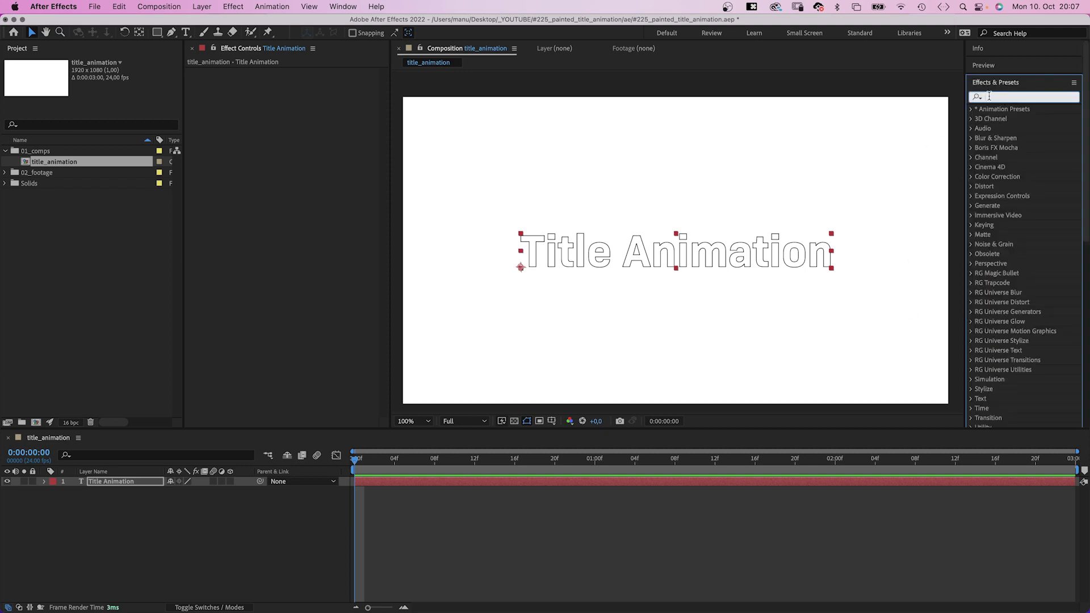
type("roughen")
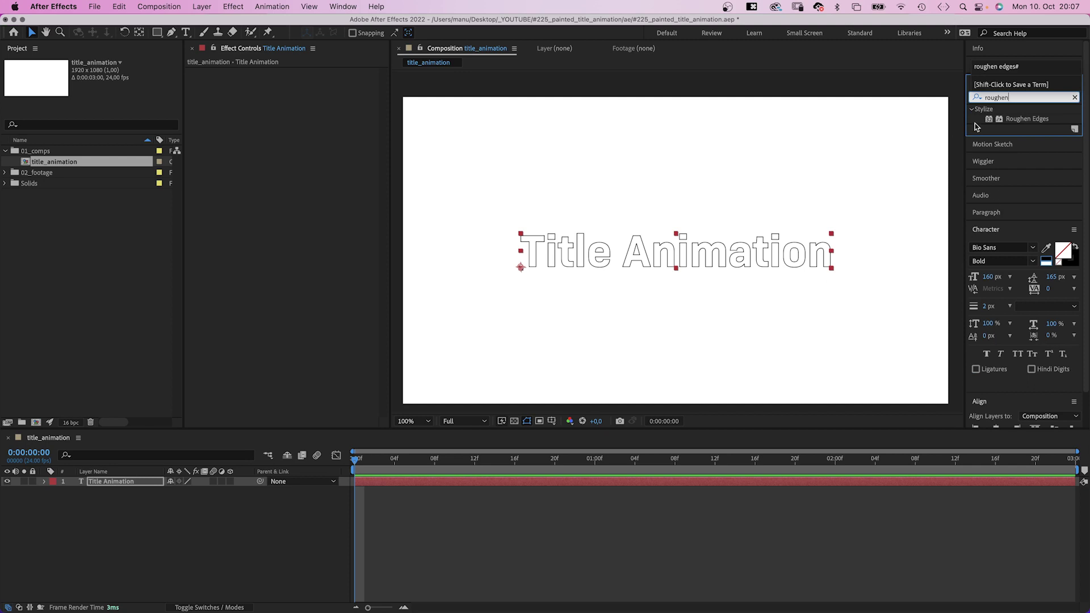
double_click(979, 121)
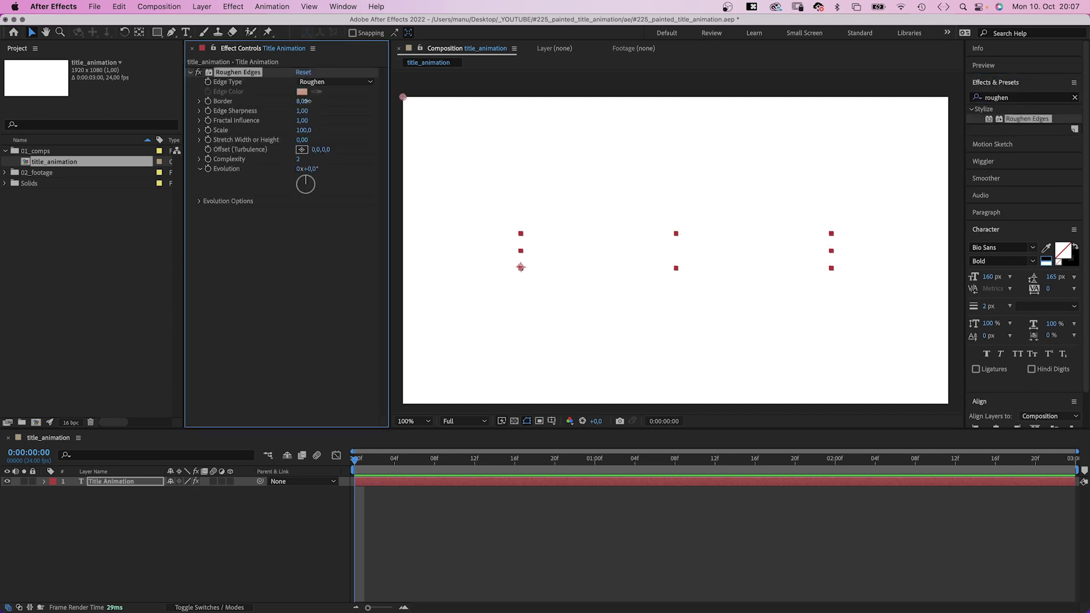
type("3,5")
key("Return")
type("250")
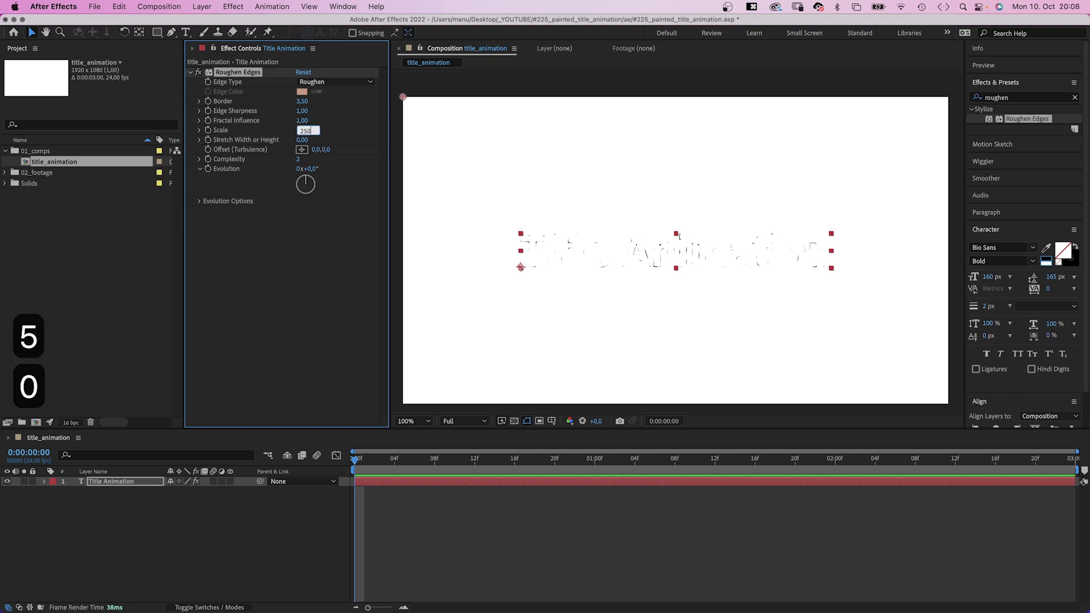
key("Return")
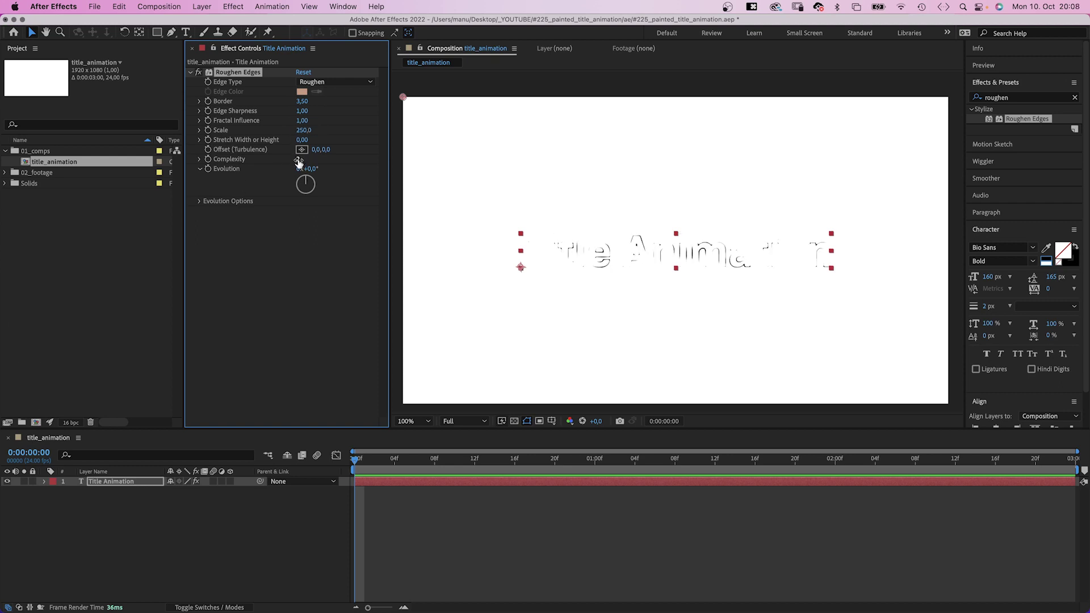
left_click_drag(305, 180, 297, 198)
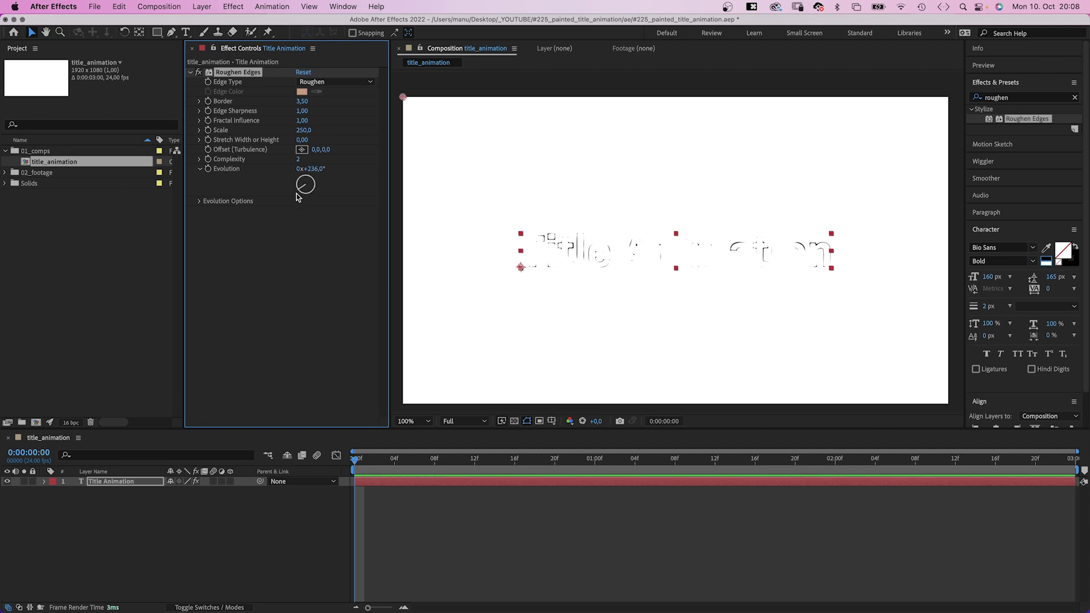
- Apply Turbulent Displace to the title with Amount 5 and Size 10
left_click(1007, 98)
type("tu")
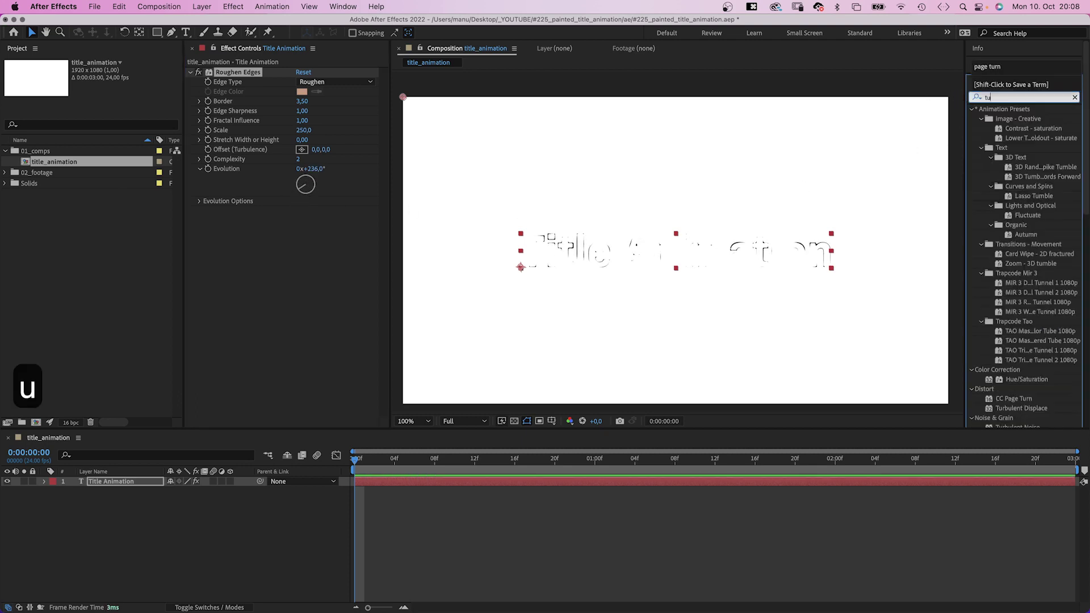
type("rbulent")
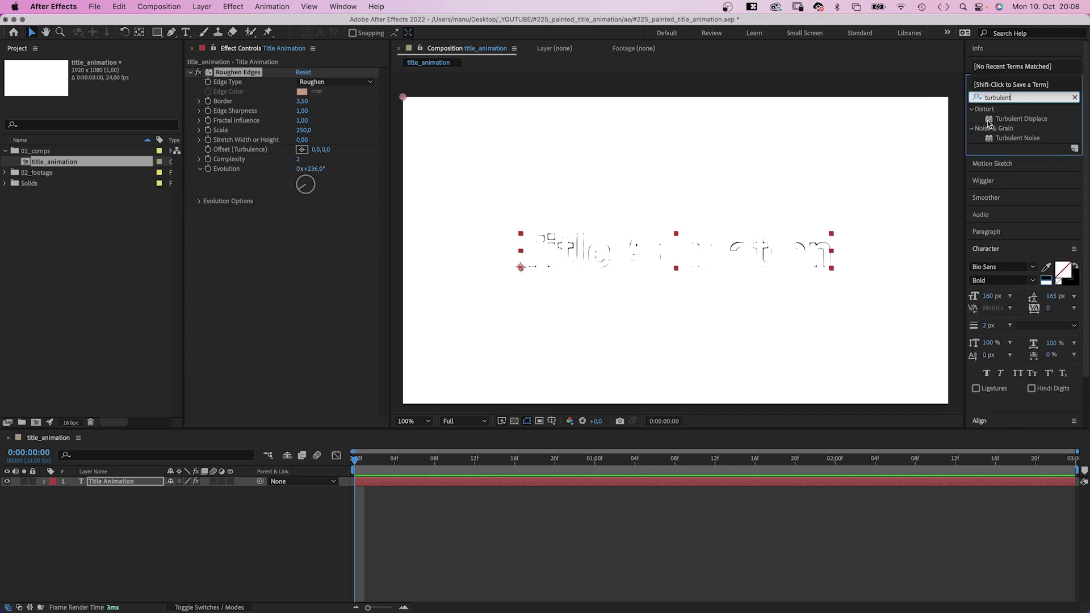
left_click_drag(989, 120, 263, 262)
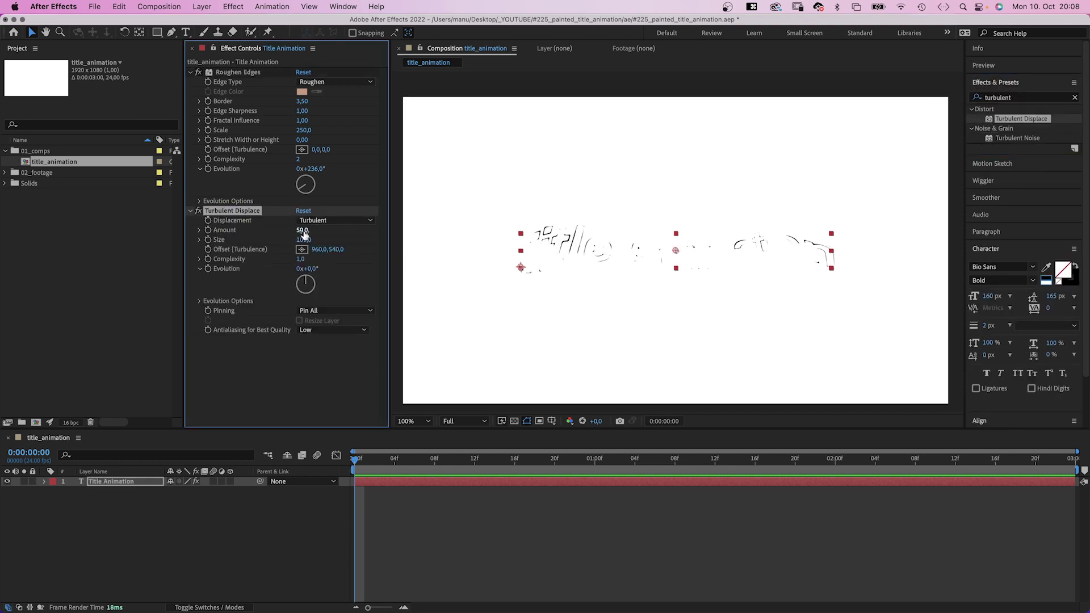
type("5")
key("Return")
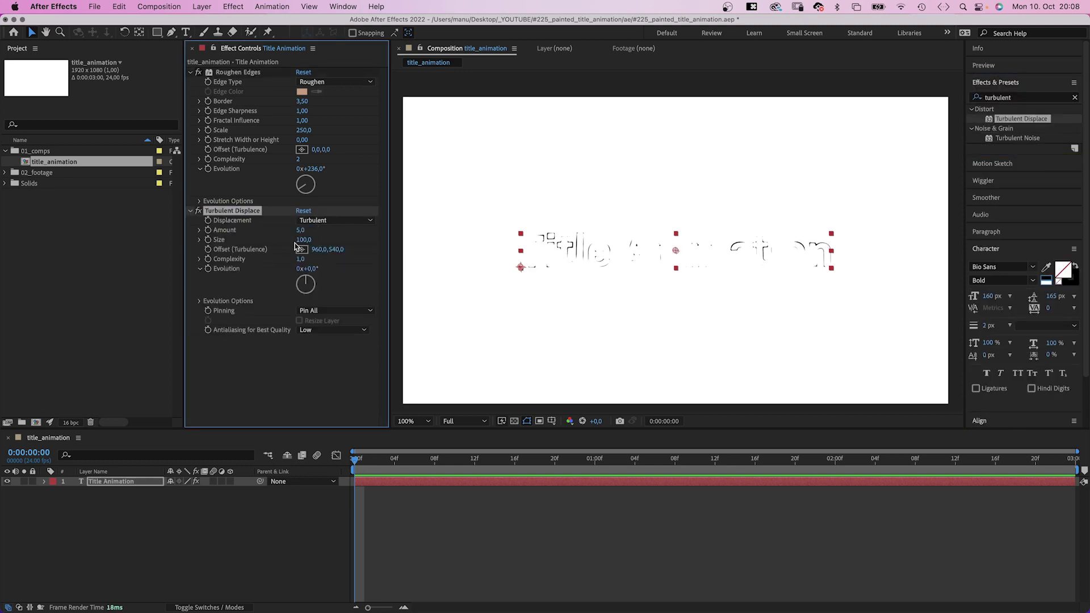
type("10")
key("Return")
- Drive Turbulent Displace Evolution with the expression time*1000 and preview at 200%
left_click(208, 269, "alt")
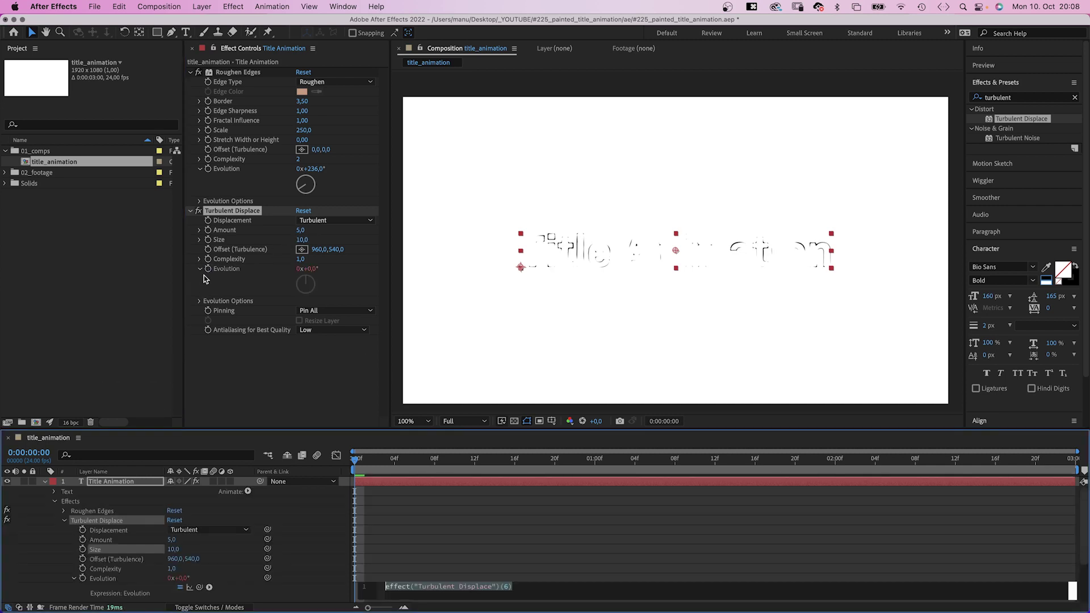
type("time")
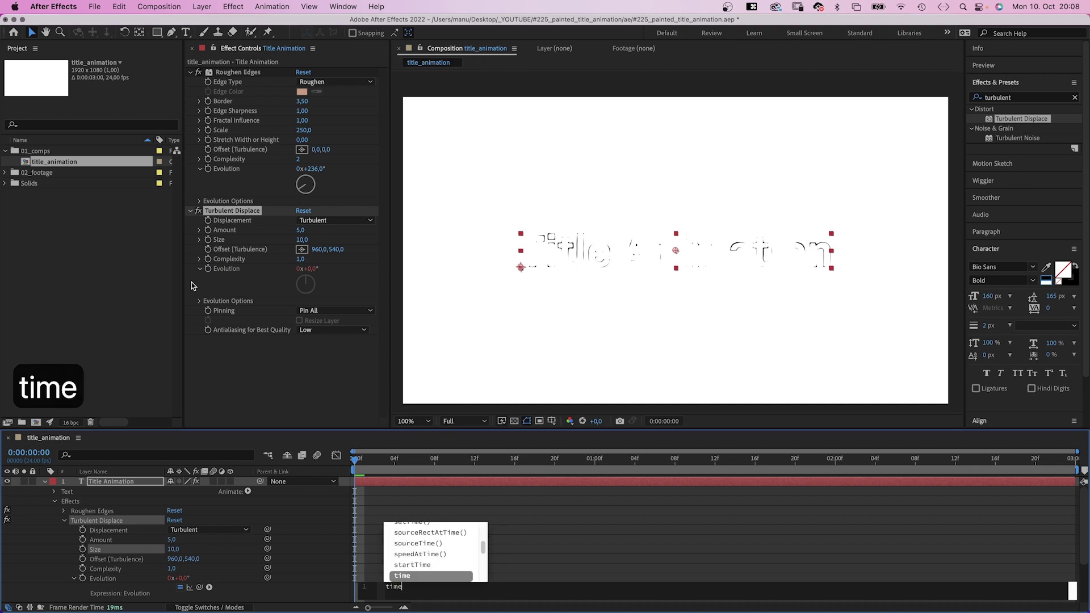
type("*1000")
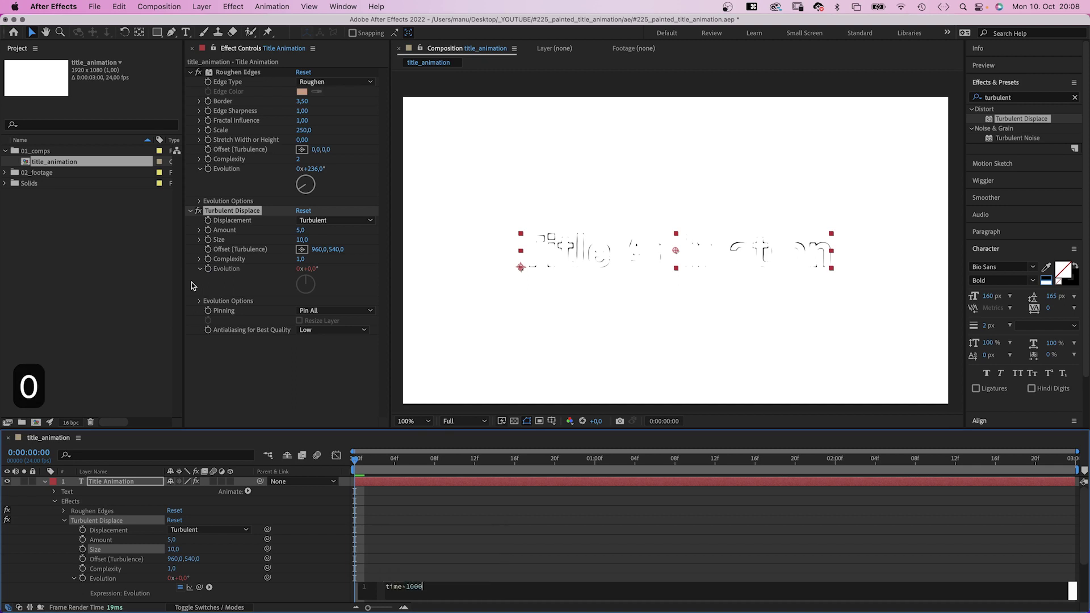
left_click(64, 549)
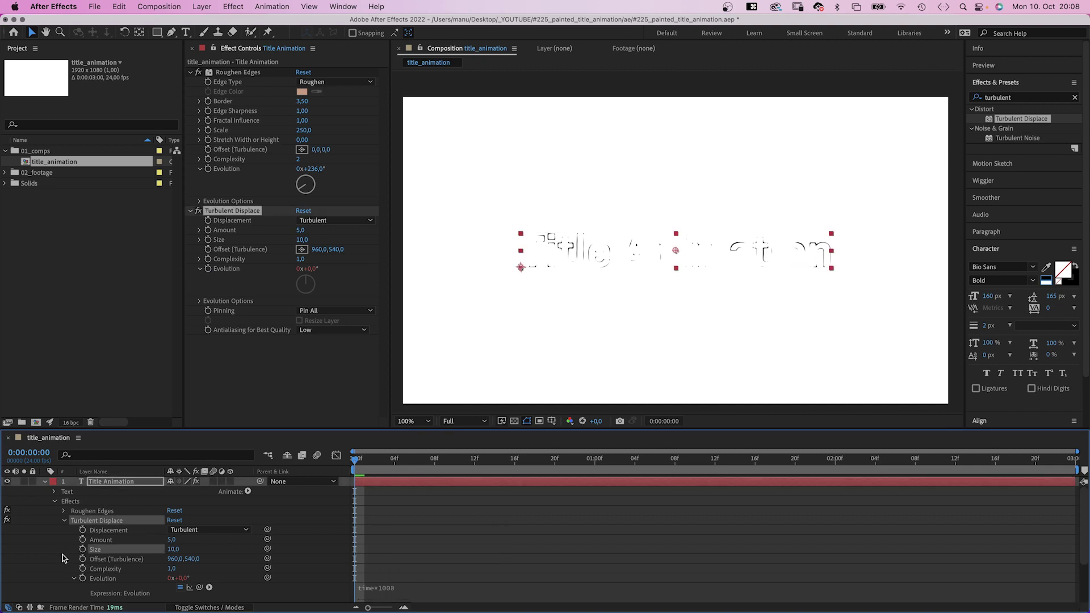
key("period")
key("space")
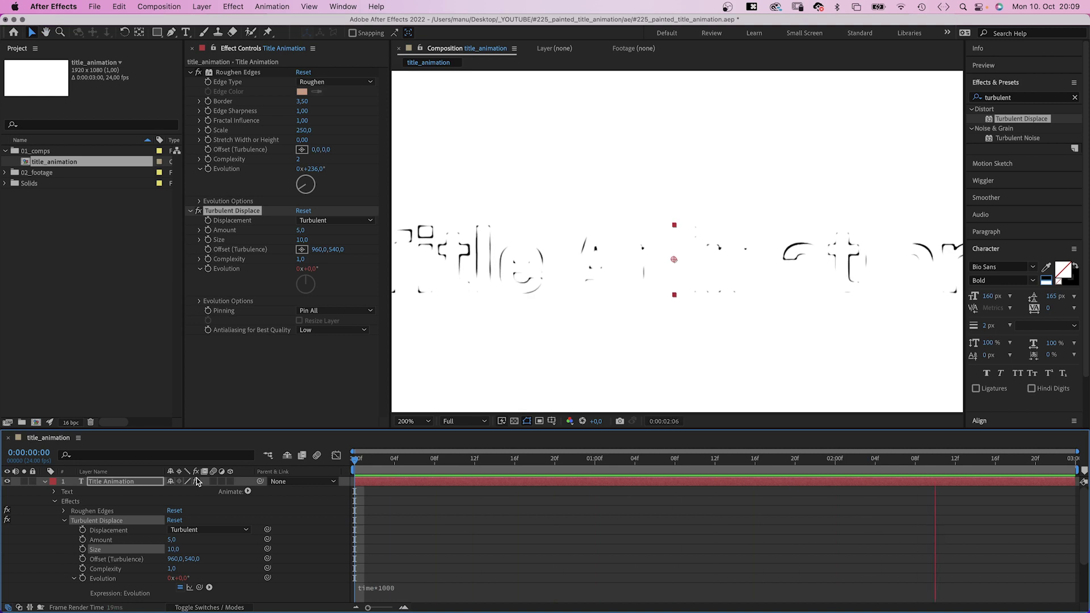
key("comma")
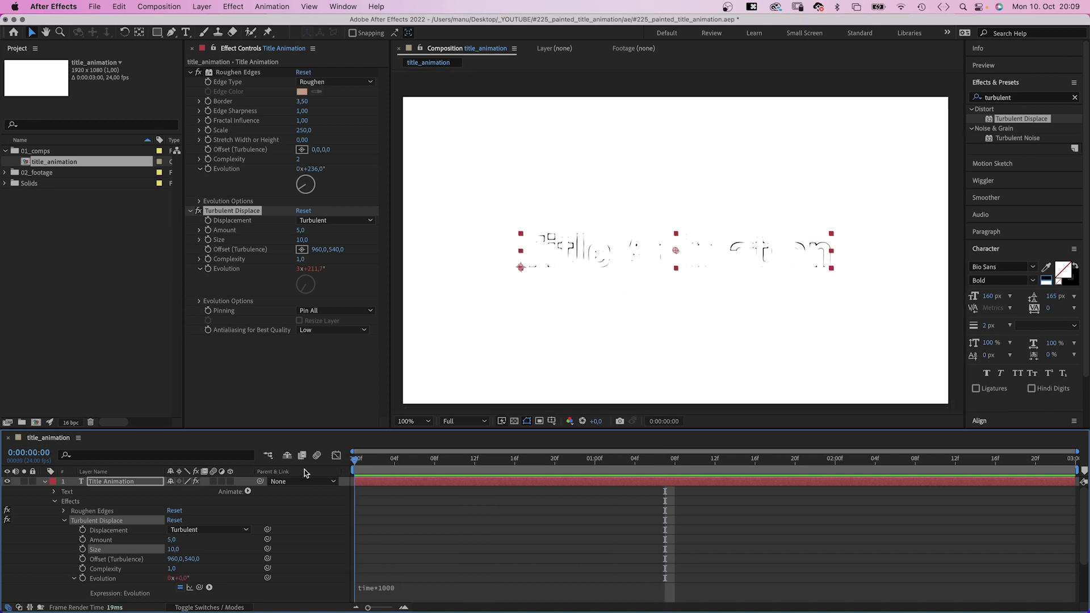
- Duplicate the title as Title Animation 2 with a 1 px stroke
left_click(45, 481)
key("super+d")
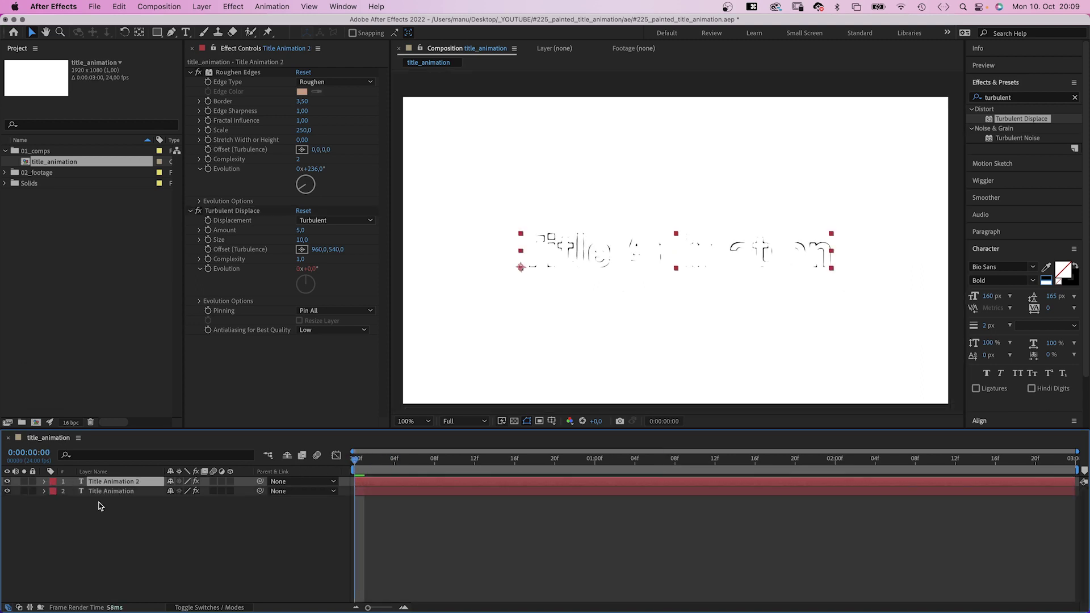
left_click(988, 326)
type("1")
key("Return")
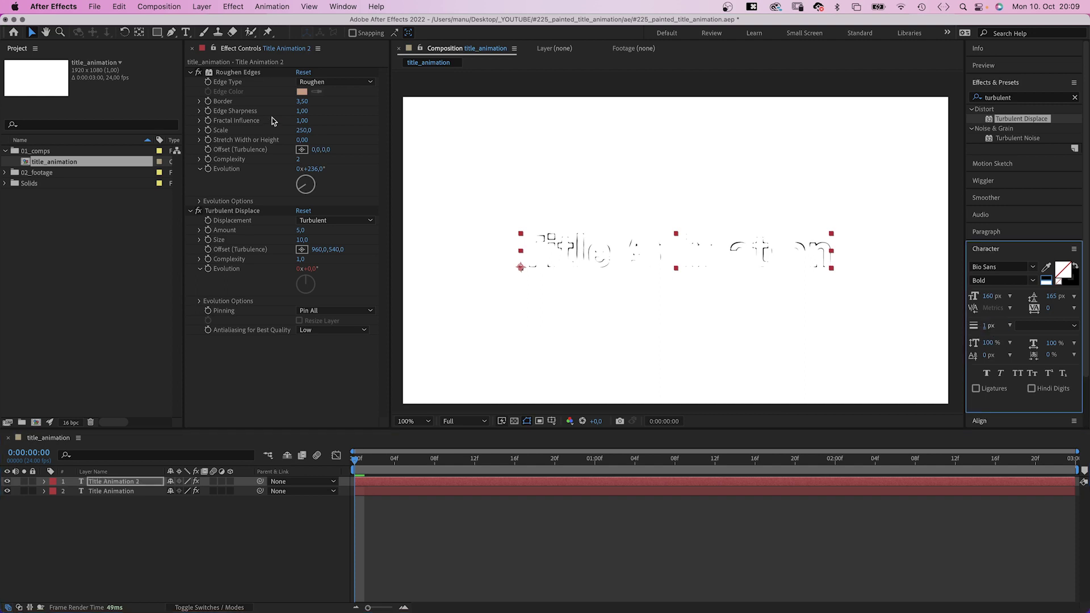
- Set the copy's Roughen Edges to Border 2 and Scale 200
left_click(300, 101)
type("2")
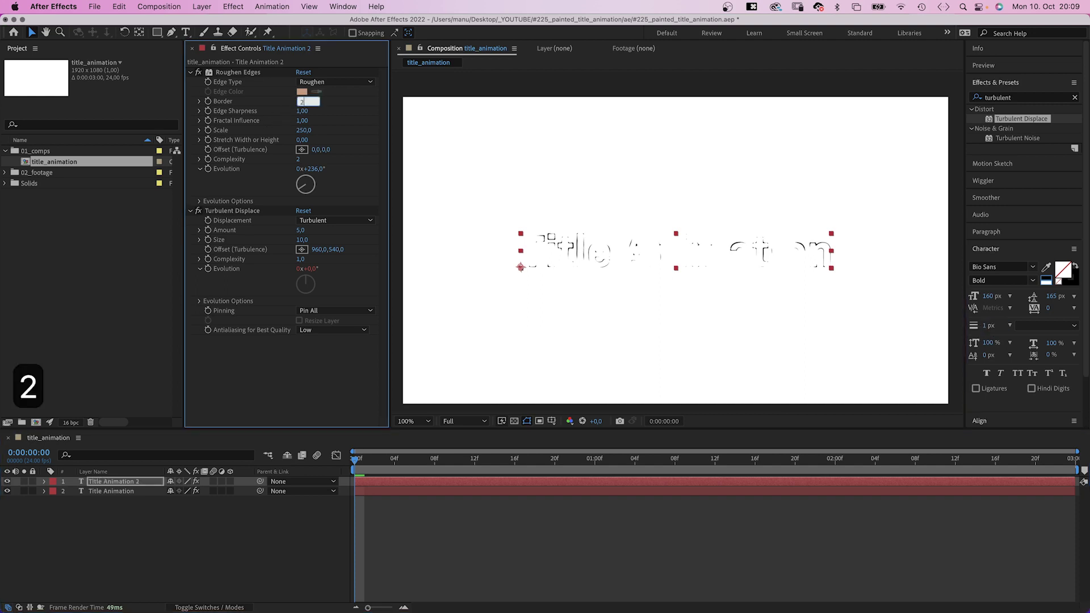
key("Return")
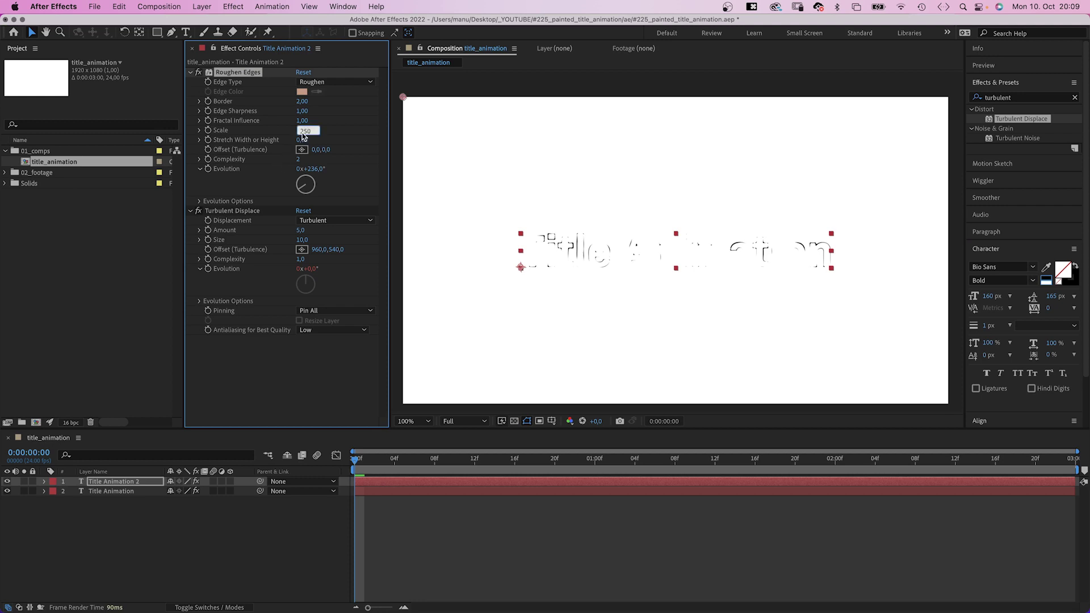
type("200")
key("Return")
- Duplicate Title Animation 2 as a third copy with Roughen Edges Border 0.5
left_click(118, 486)
key("super+d")
left_click(301, 101)
type("0,5")
key("Return")
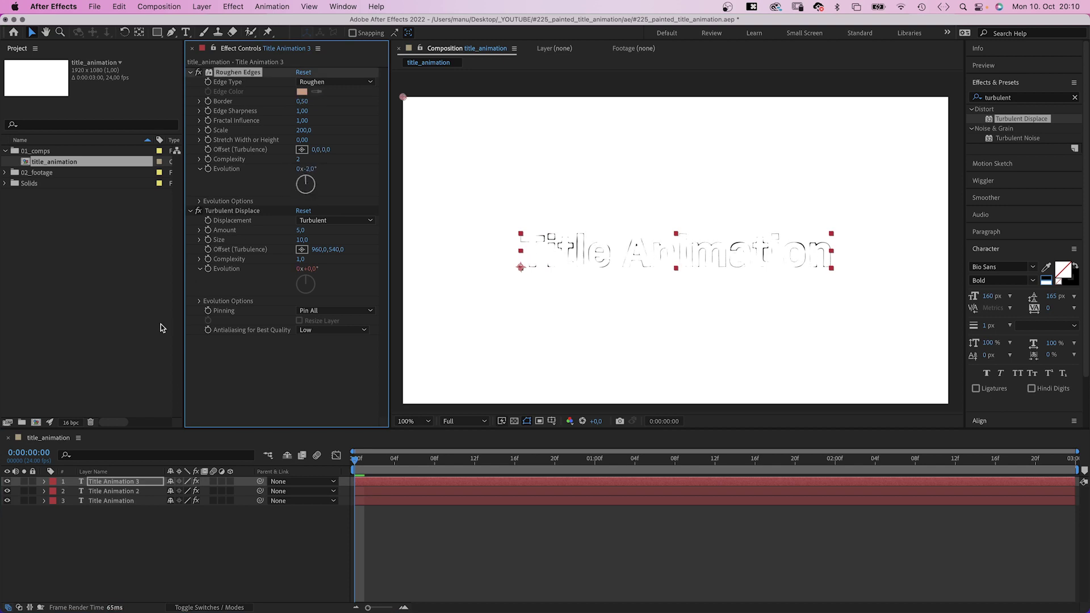
- Zoom in on the edges and change the third copy's Roughen Edges evolution angle
left_click(128, 483)
key("period")
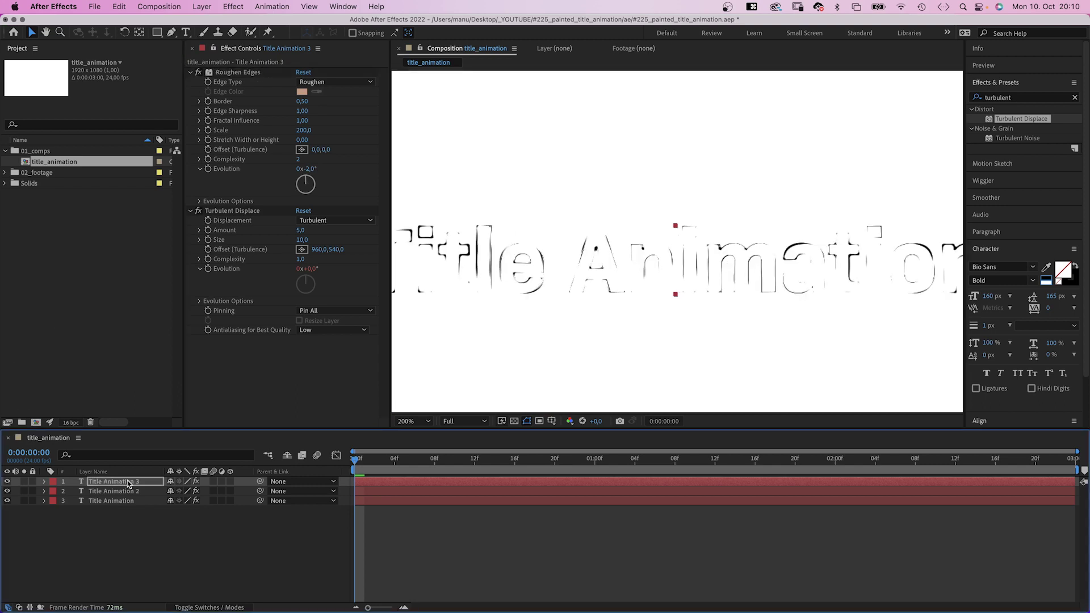
key("Up")
left_click(120, 490)
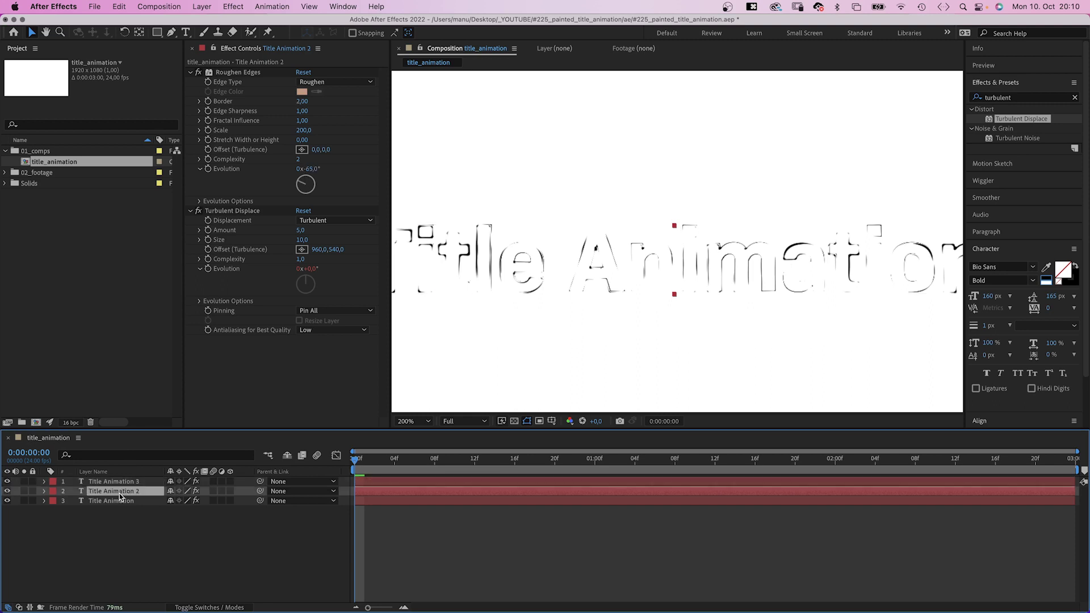
key("Return")
key("Left")
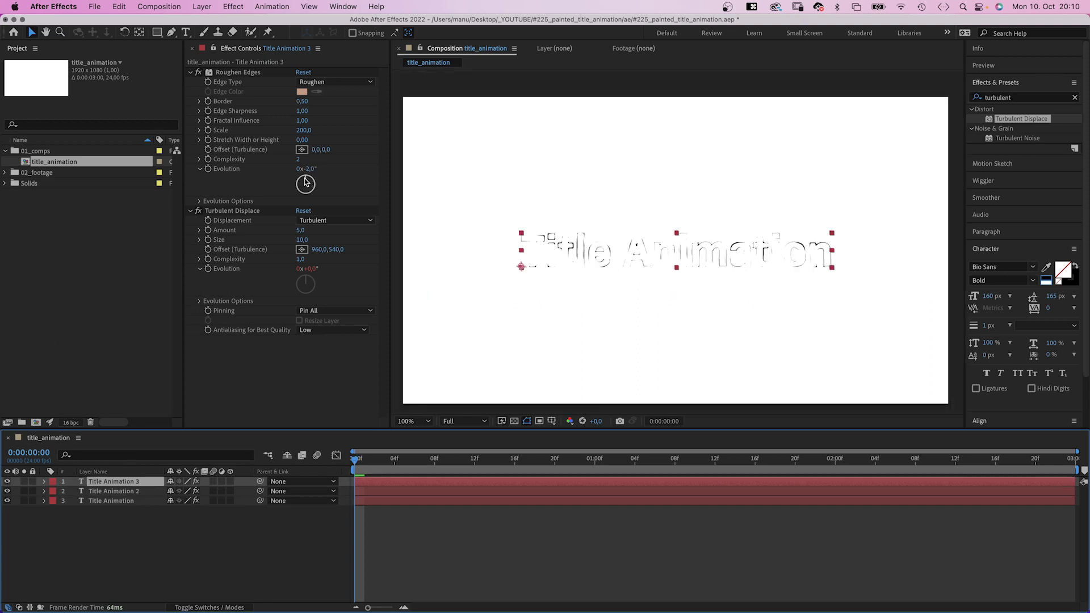
left_click_drag(305, 180, 329, 183)
- Set Title Animation 2's Roughen Edges Border to 1.5
key("super+Down")
left_click(299, 101)
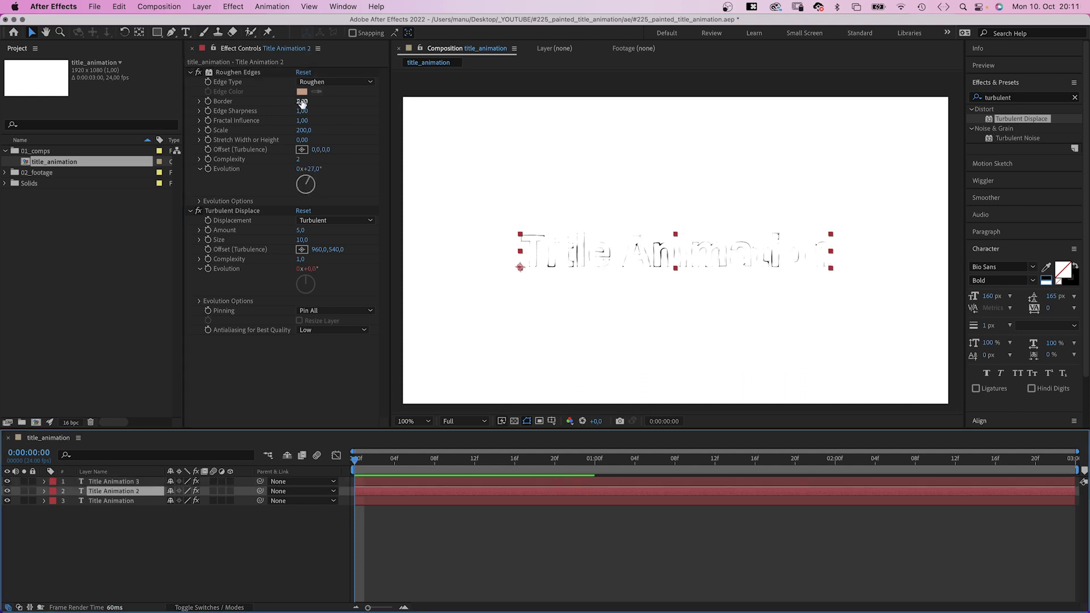
type("2")
type("1,5")
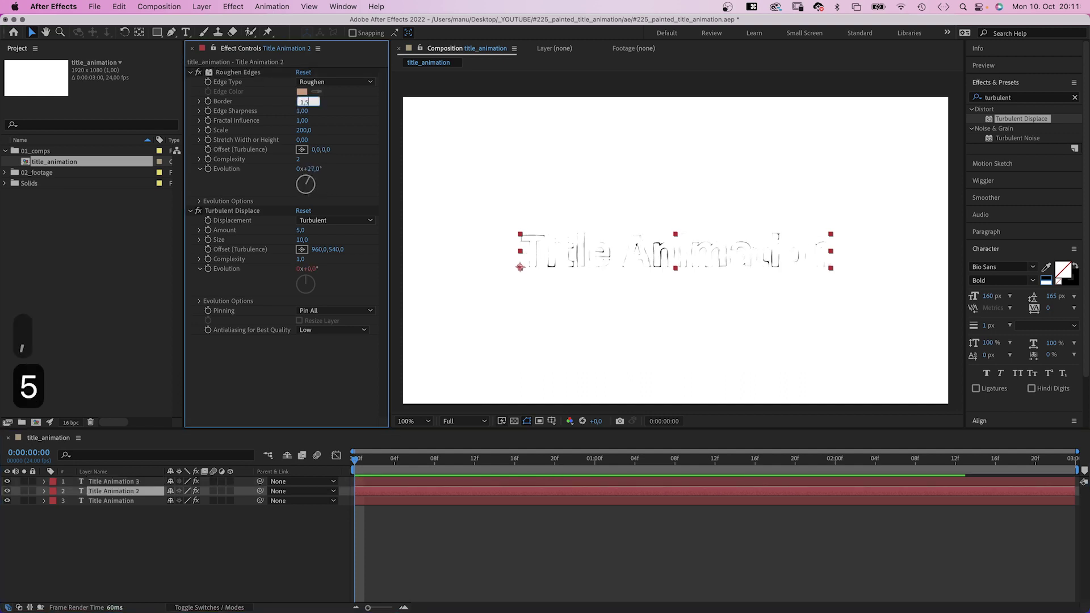
key("Return")
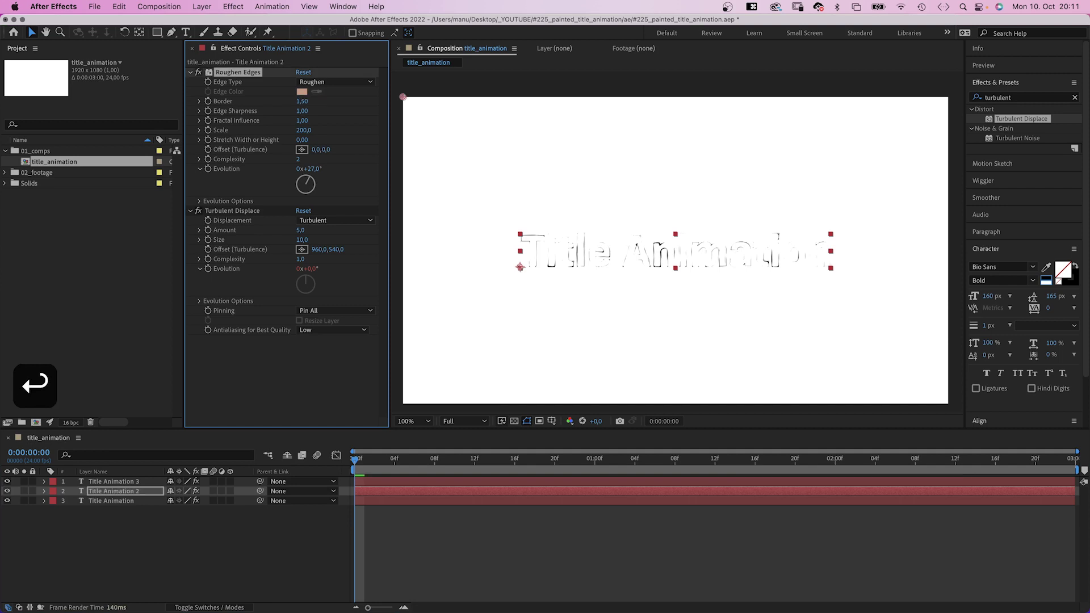
left_click(245, 549)
- Add an adjustment layer on top named 'posterize time'
key("alt+super+y")
key("Return")
type("posterize time")
key("Return")
- Apply Posterize Time to the adjustment layer with a Frame Rate of 12
double_click(1016, 98)
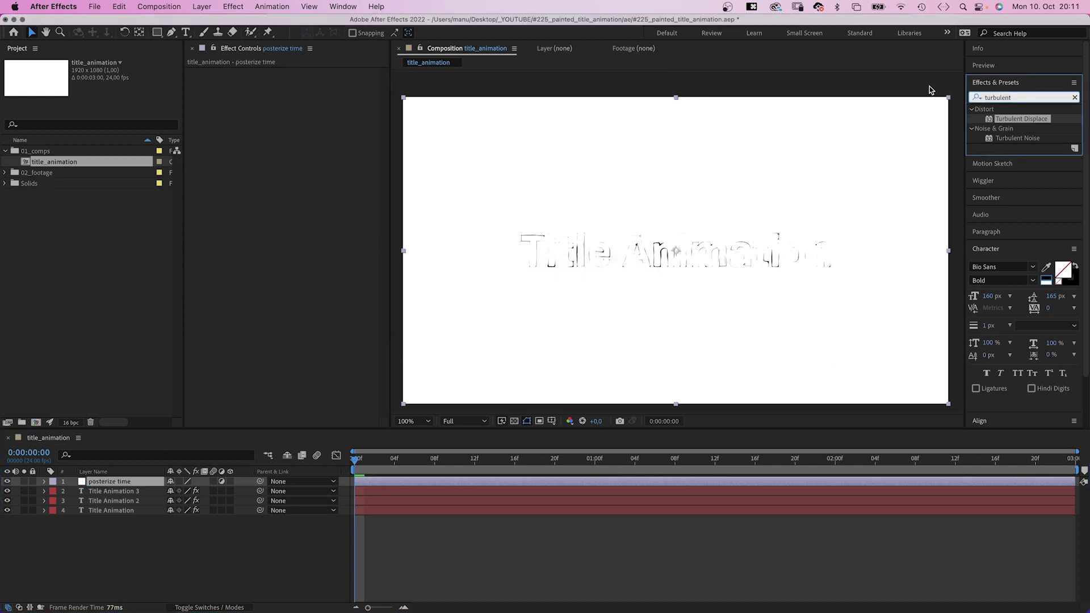
type("posterize")
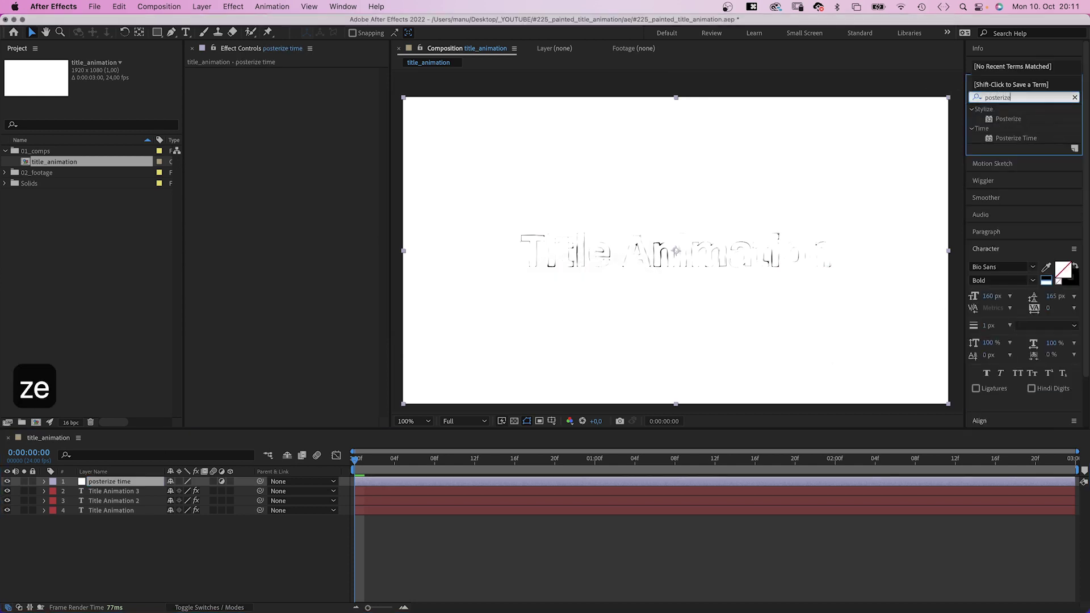
double_click(988, 138)
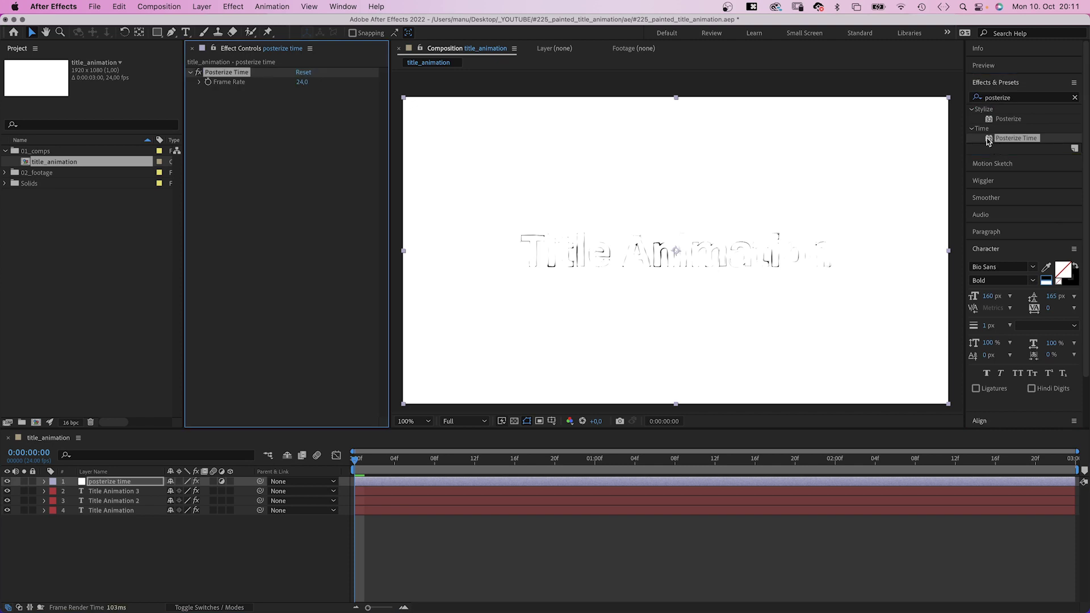
left_click(302, 82)
type("12")
key("Return")
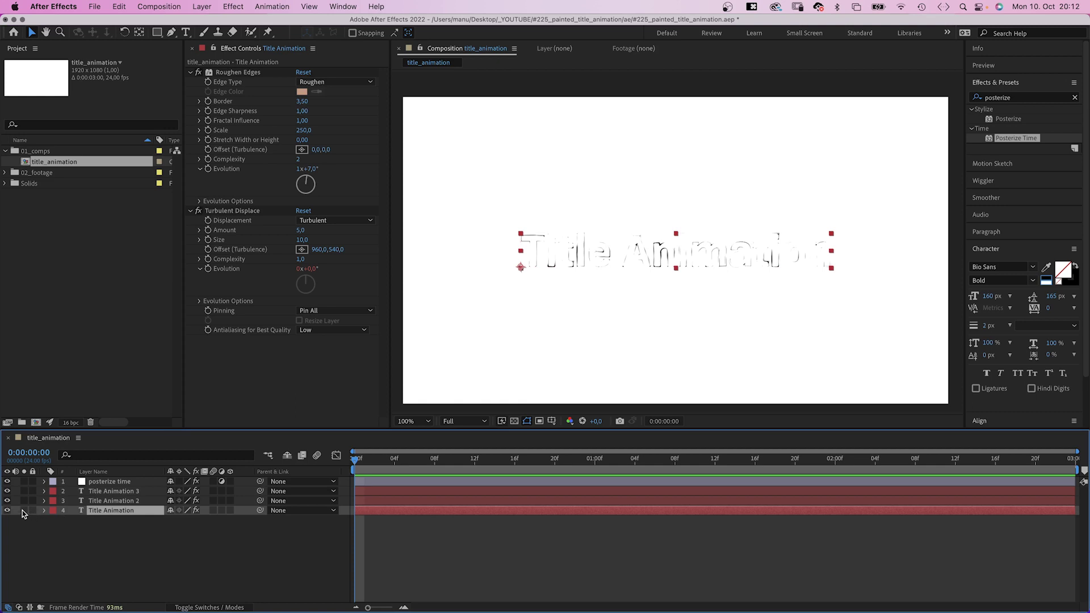
- Solo the original Title Animation layer and scrub its Roughen Edges Border up and down
left_click(24, 510)
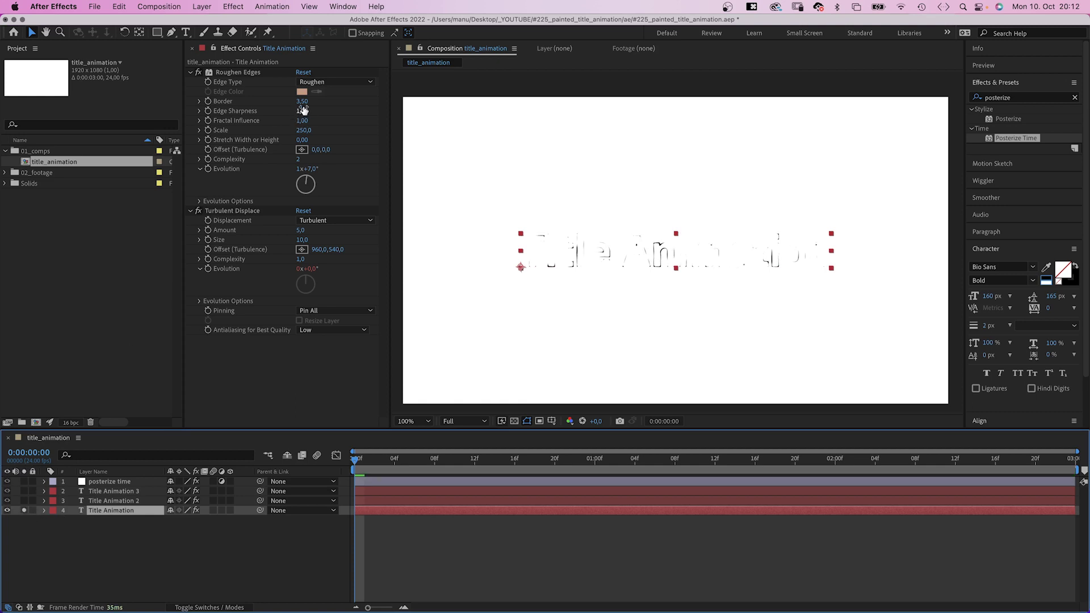
left_click_drag(302, 102, 315, 100)
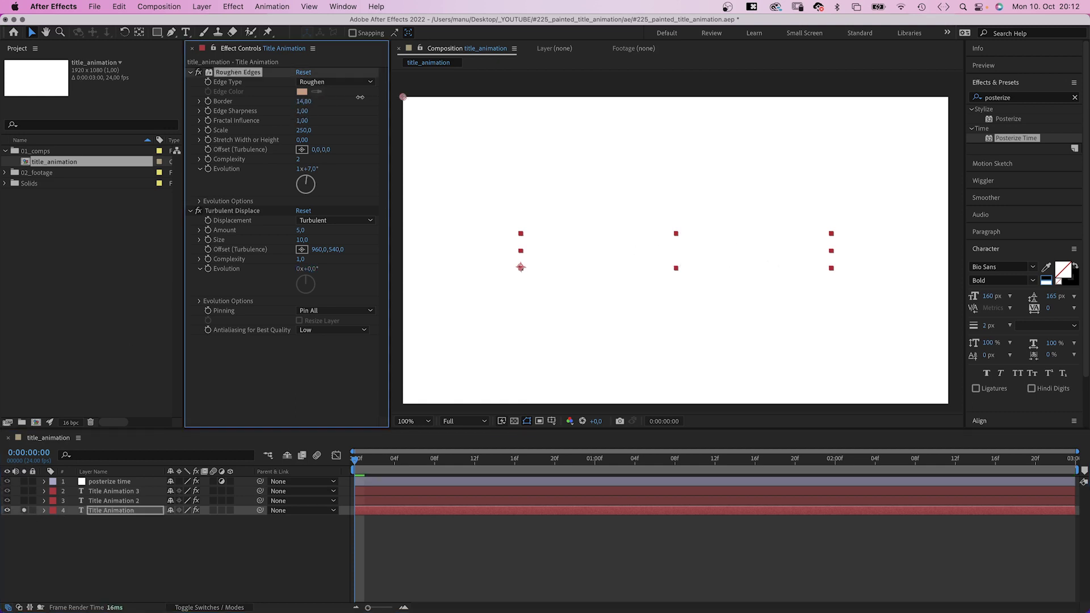
left_click_drag(299, 101, 291, 103)
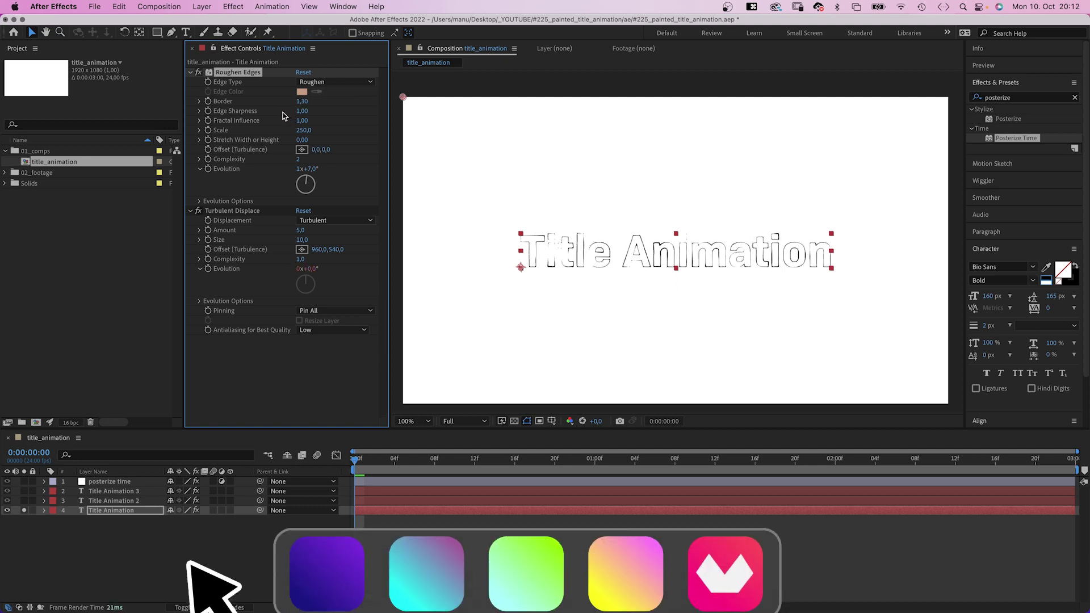
- Undo the scrub, restoring Title Animation's Roughen Edges Border to 3.50
key("super+z")
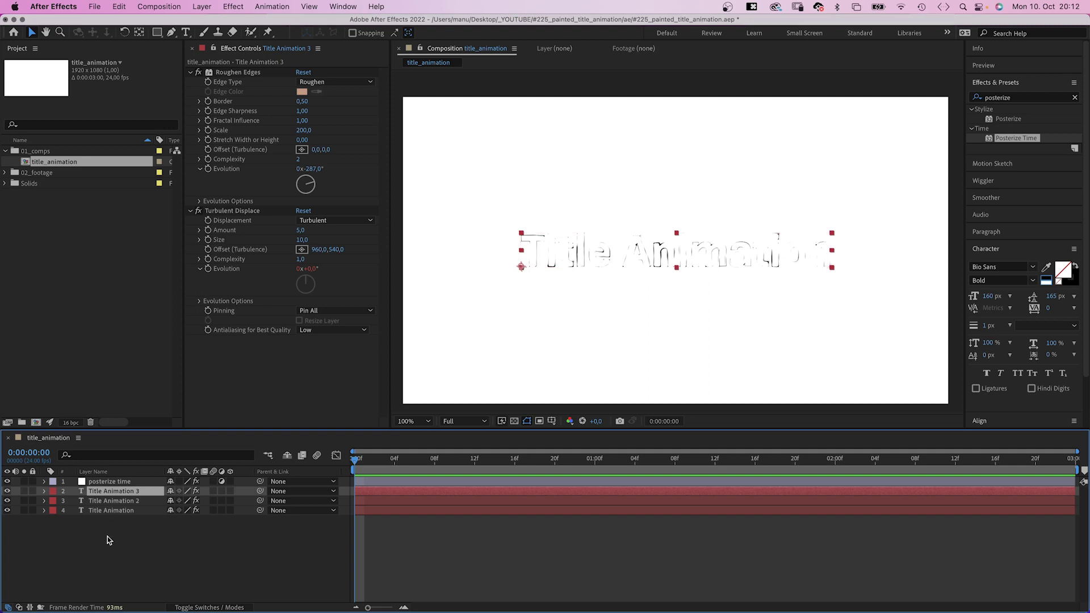
- Duplicate Title Animation 3 as a fourth copy filled solid baby blue 92CDFF
key("super+d")
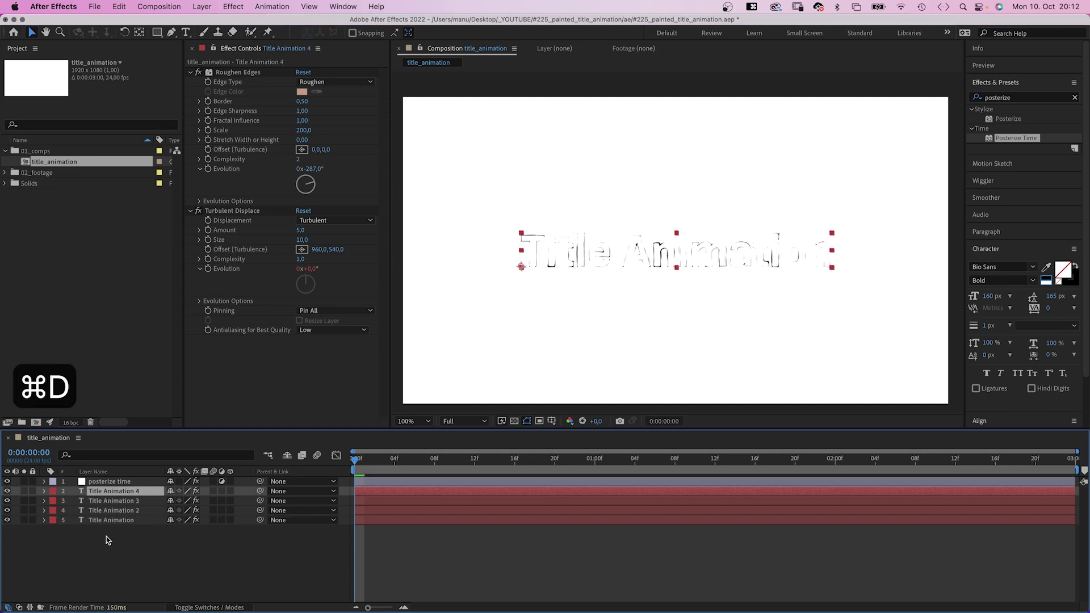
left_click(1075, 265)
left_click(1061, 272)
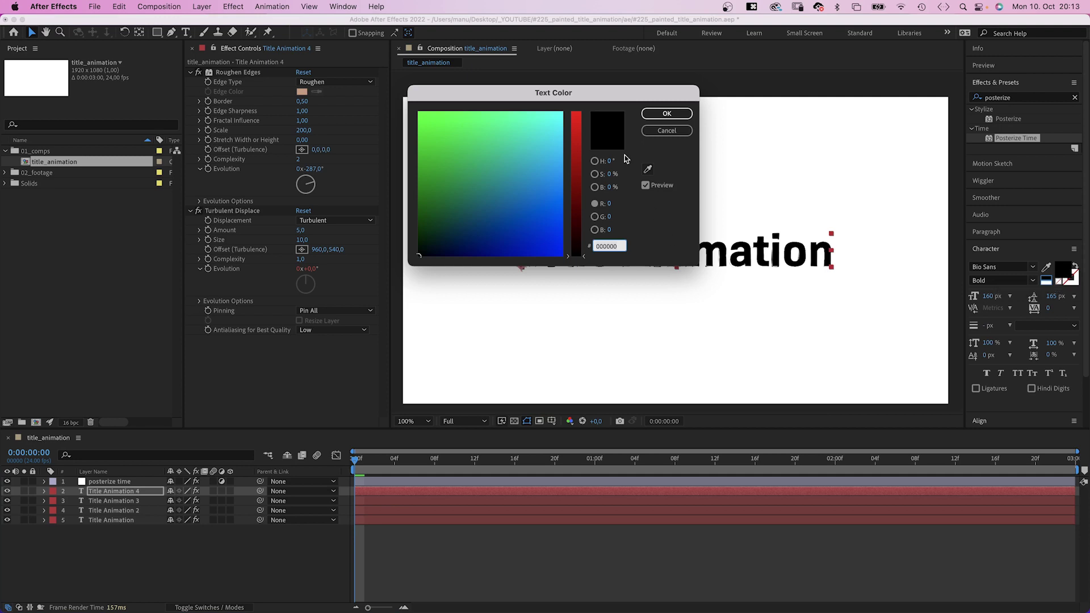
left_click(560, 139)
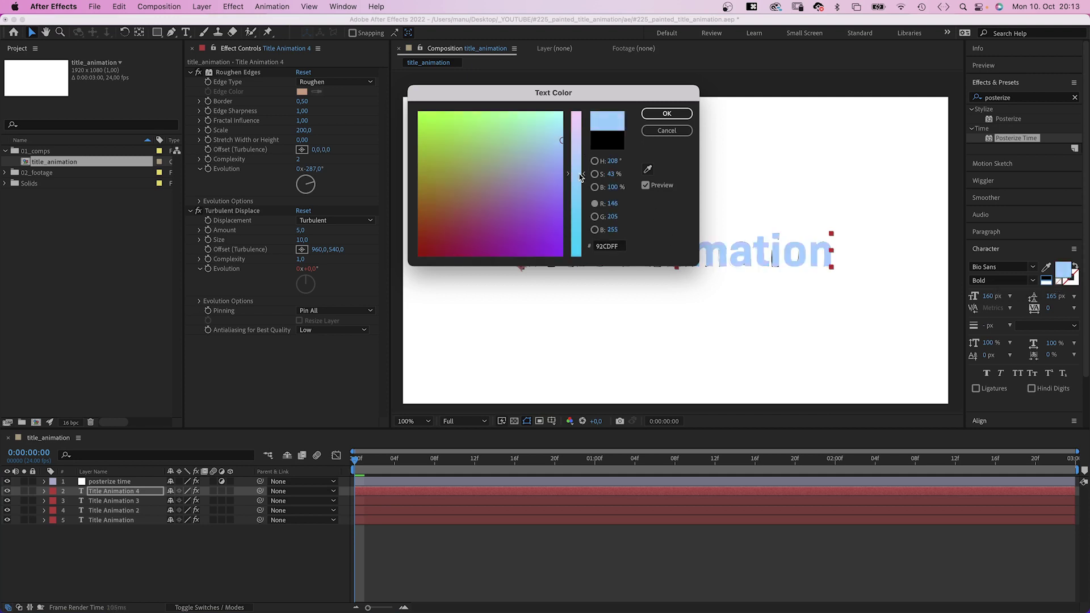
left_click(658, 114)
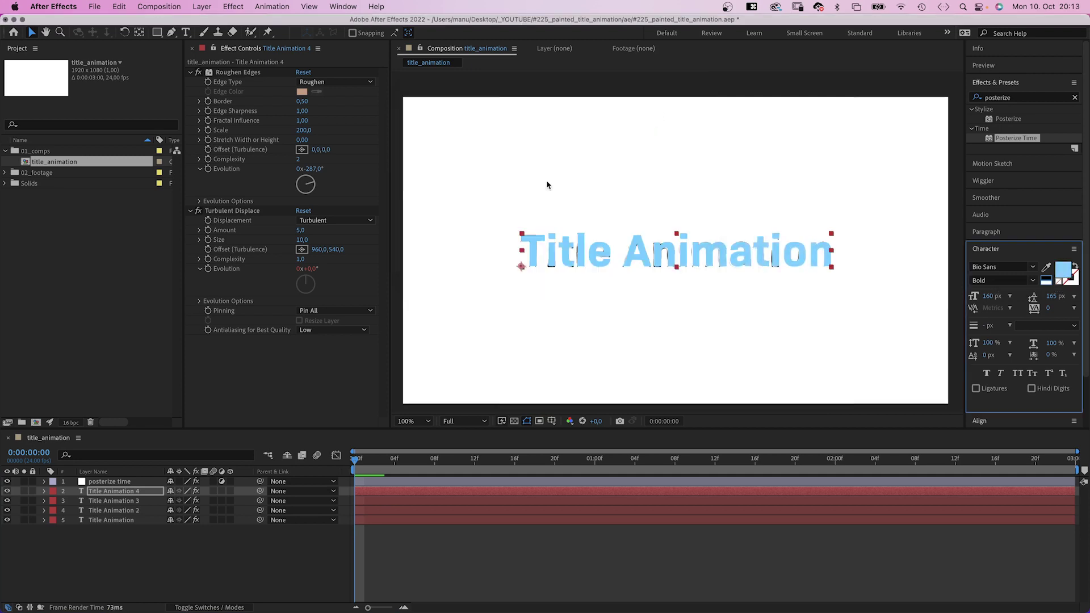
- Set Title Animation 4's Roughen Edges to Border 25, Scale 300 and Complexity 7
left_click(237, 74)
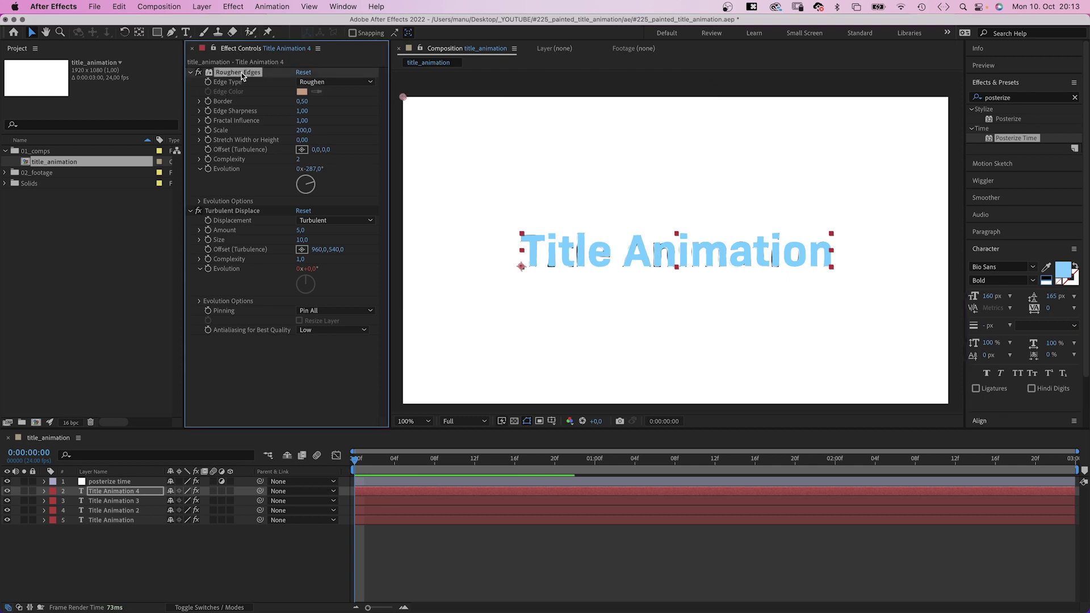
left_click(301, 101)
type("25")
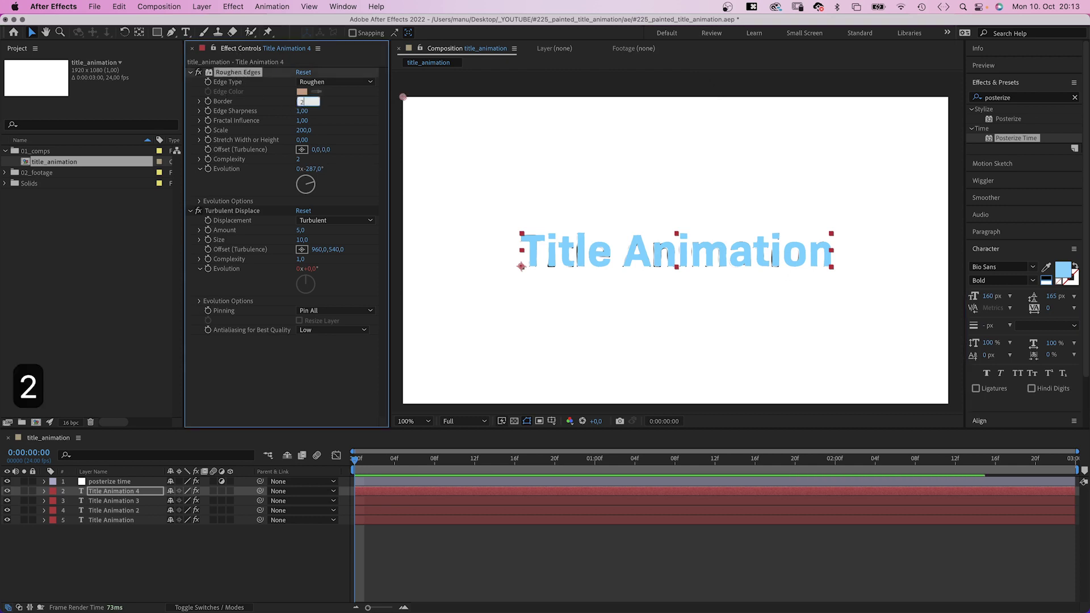
key("Return")
left_click(294, 131)
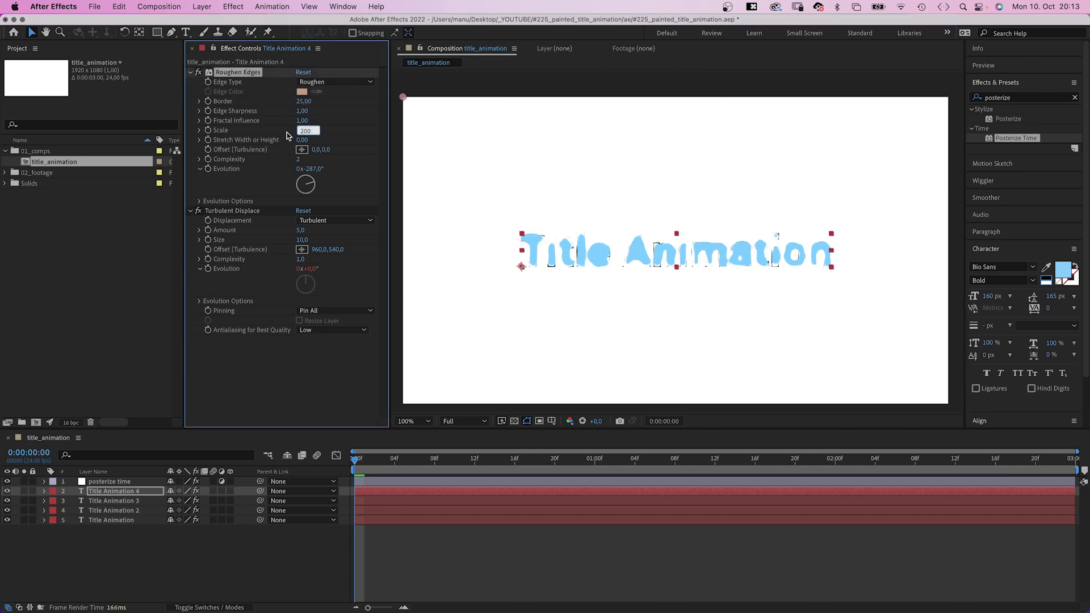
type("300")
key("Return")
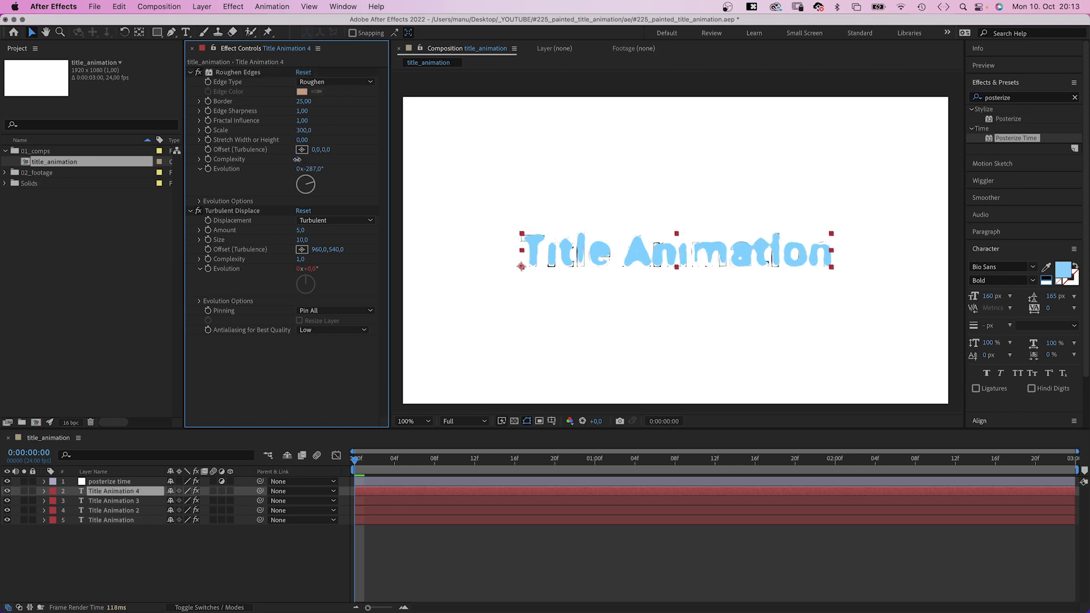
left_click(298, 159)
type("7")
key("Return")
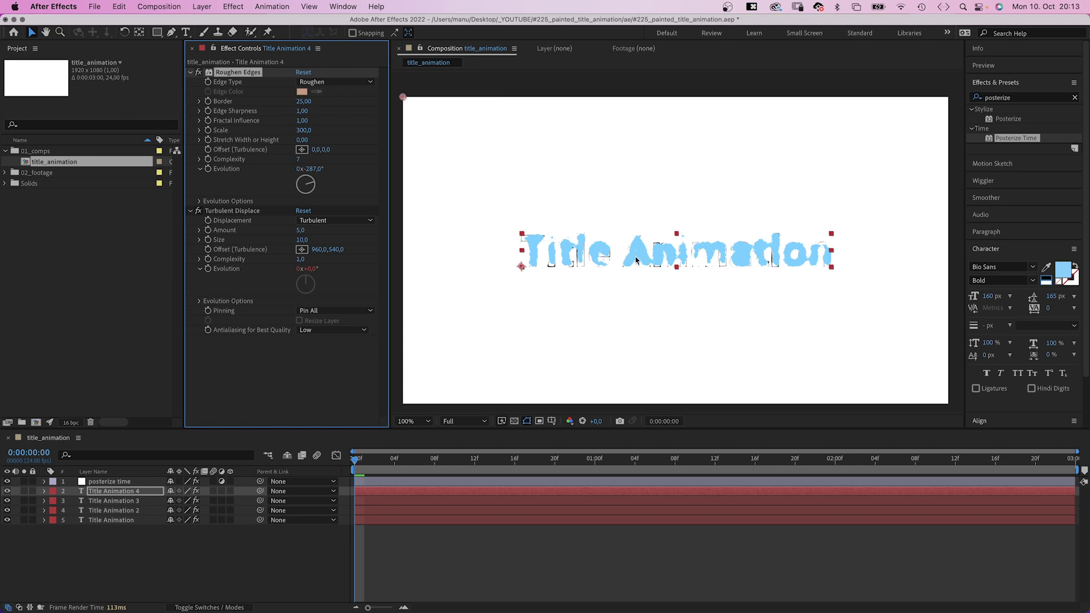
left_click(170, 562)
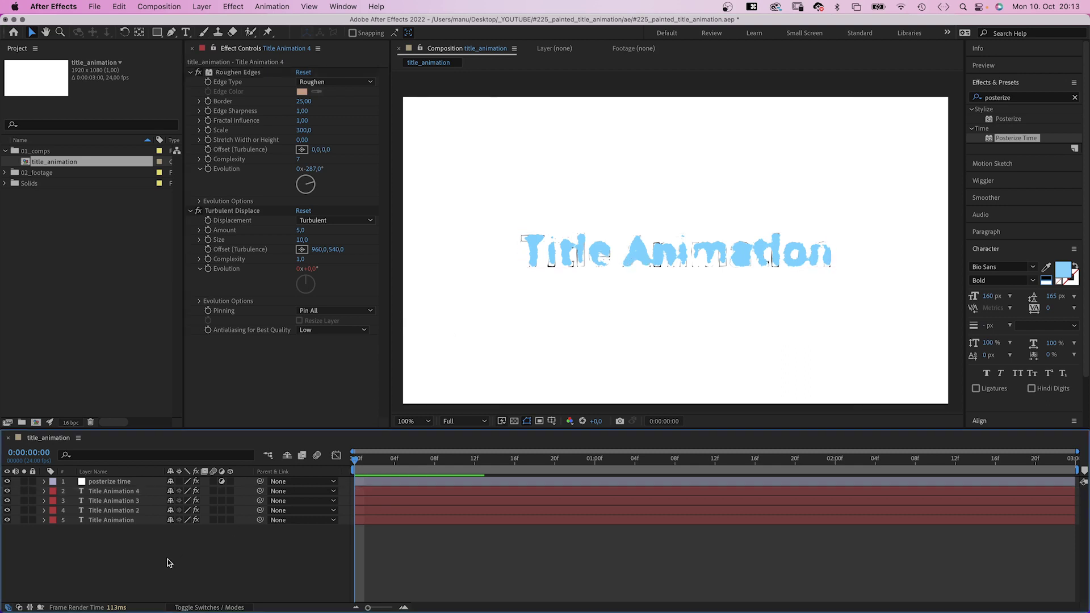
- Create a new solid named 'texture' and place it below the posterize time layer
key("super+y")
type("te")
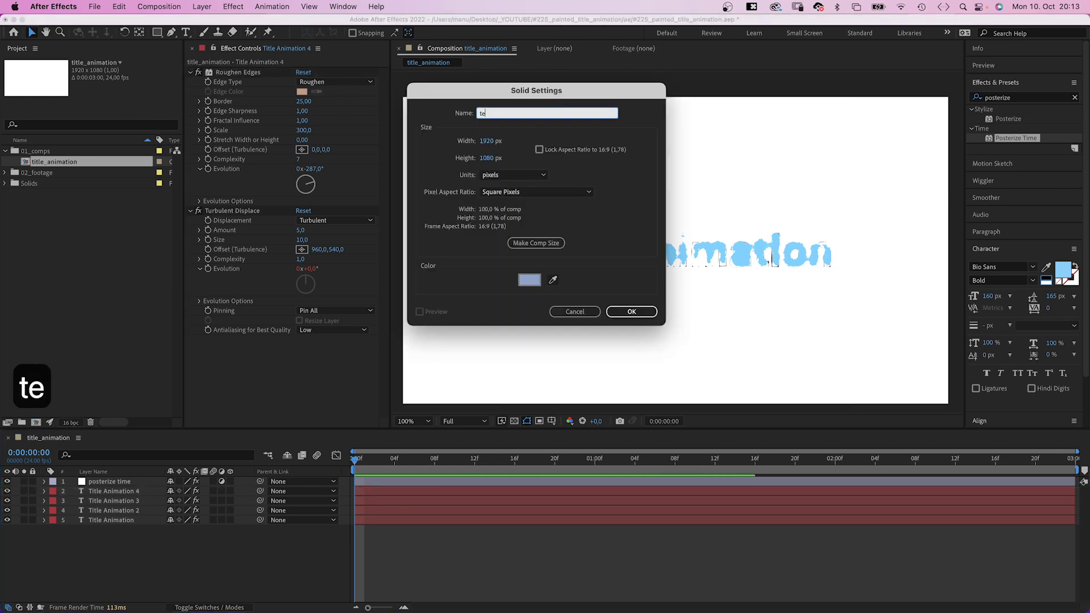
type("xture")
key("Return")
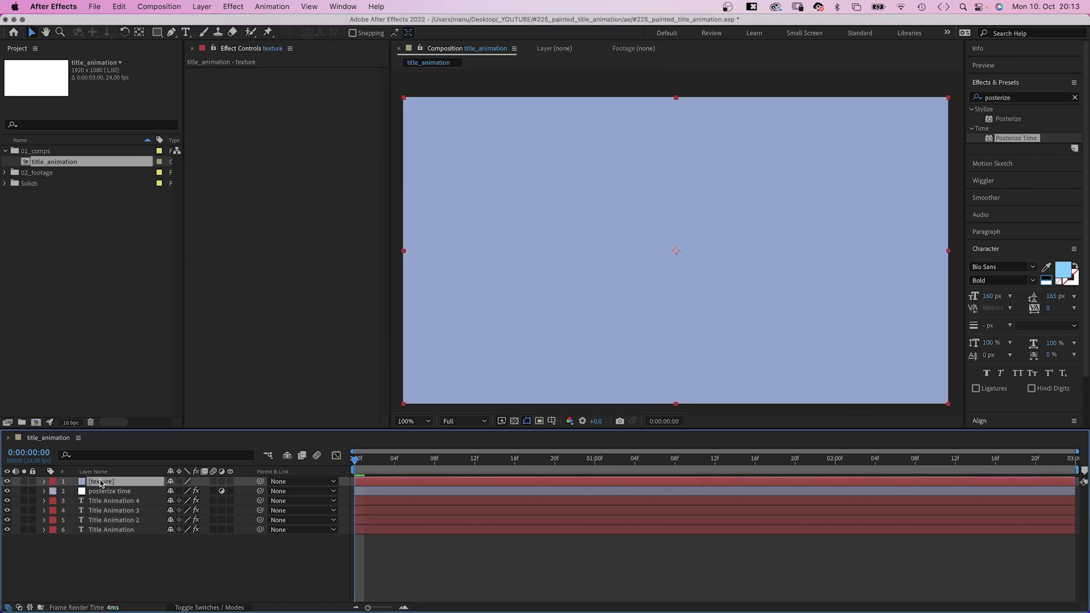
left_click_drag(102, 484, 100, 500)
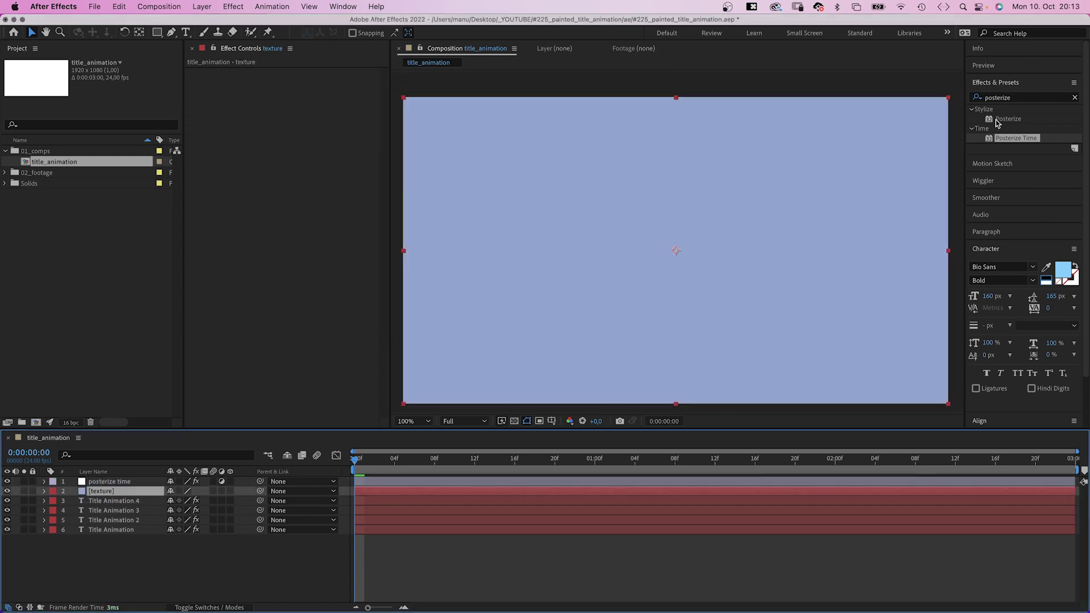
- Apply Turbulent Noise from Effects & Presets to the texture layer
left_click(1017, 99)
type("tu")
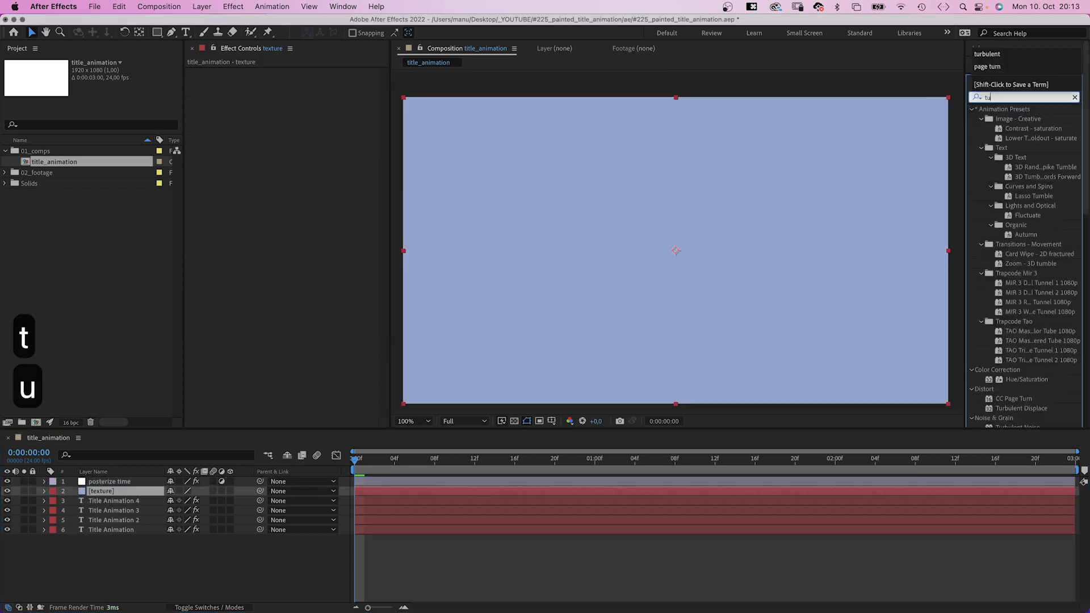
type("rbulent")
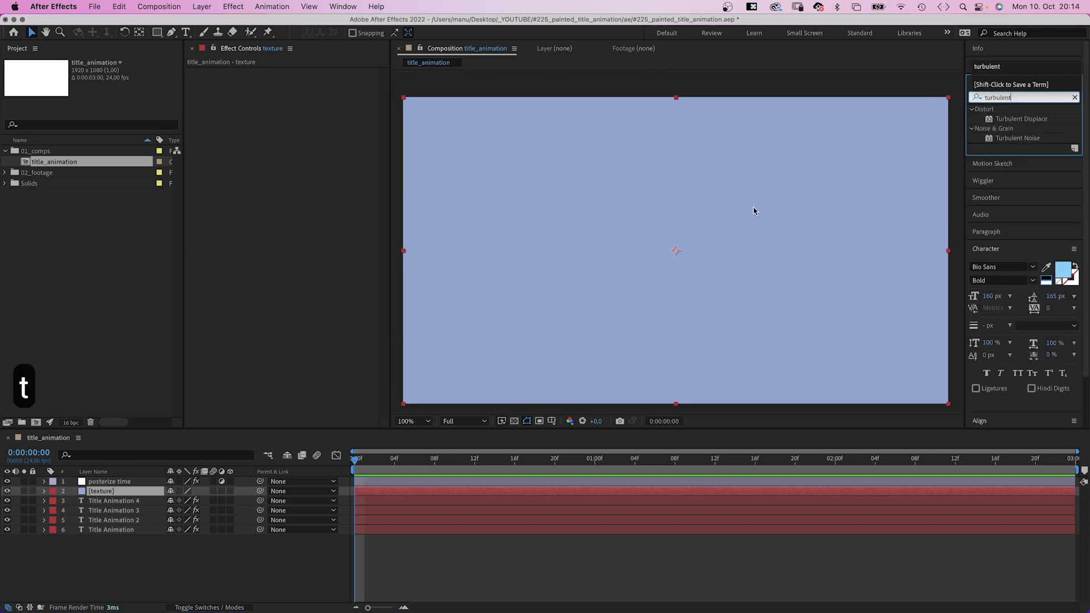
left_click_drag(1016, 138, 264, 169)
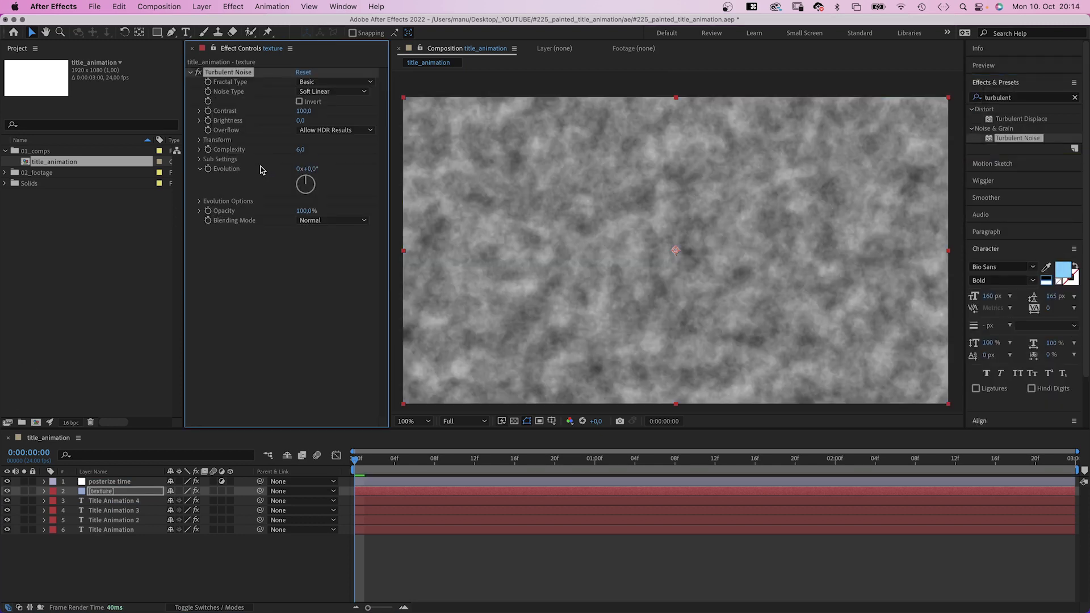
- Set the Turbulent Noise Contrast to 355, Brightness to 30 and Complexity to 10
left_click(303, 111)
type("355")
key("Return")
left_click(300, 121)
type("30")
key("Return")
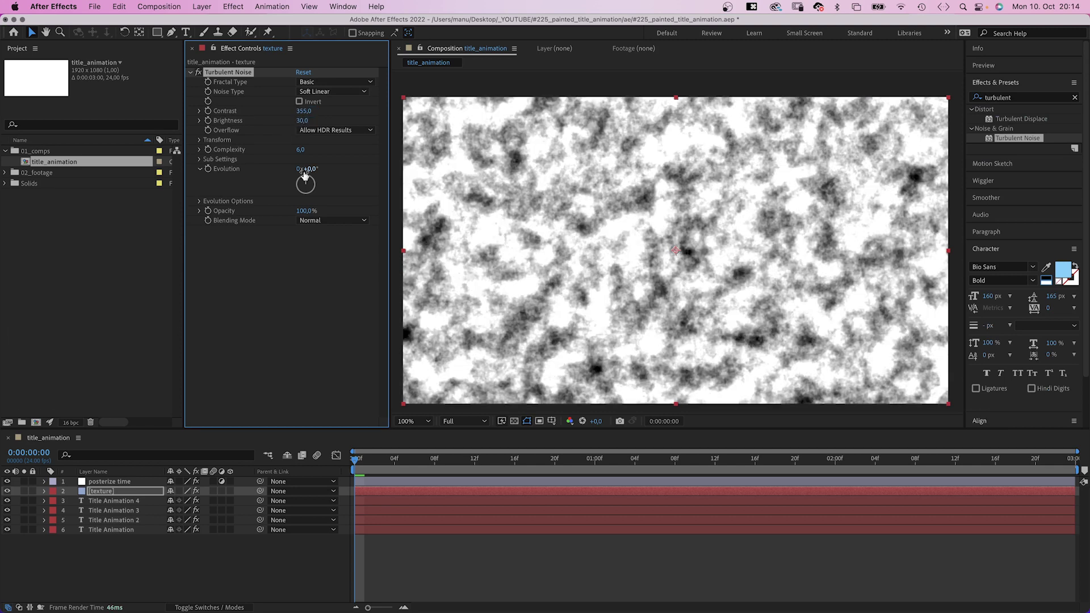
left_click(300, 150)
type("10")
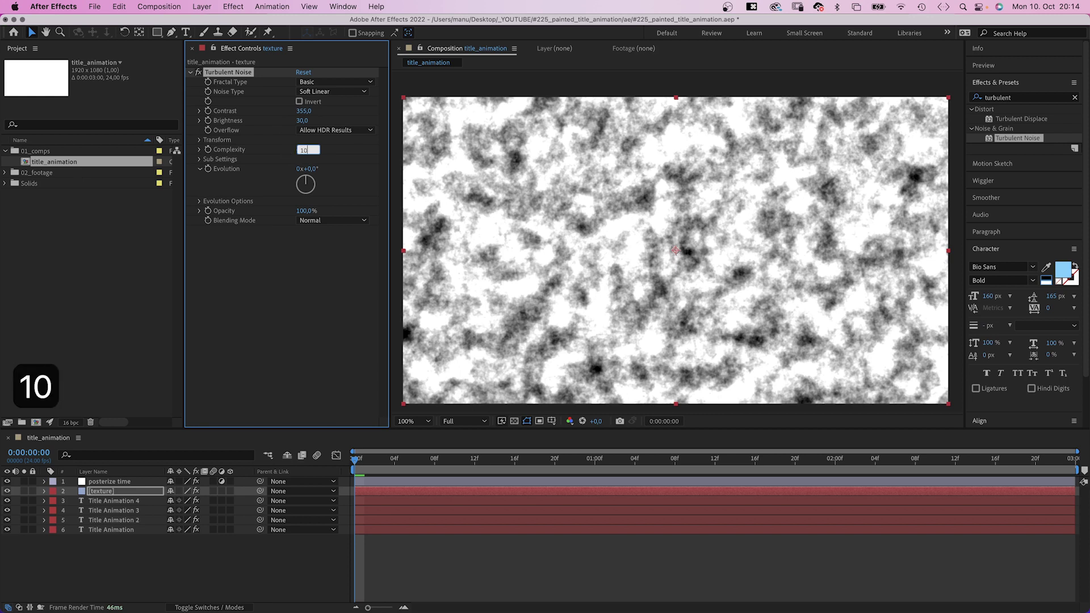
key("Return")
- Drive Evolution with the expression time*10, then collapse the effect and select [texture]
left_click(207, 169, "alt")
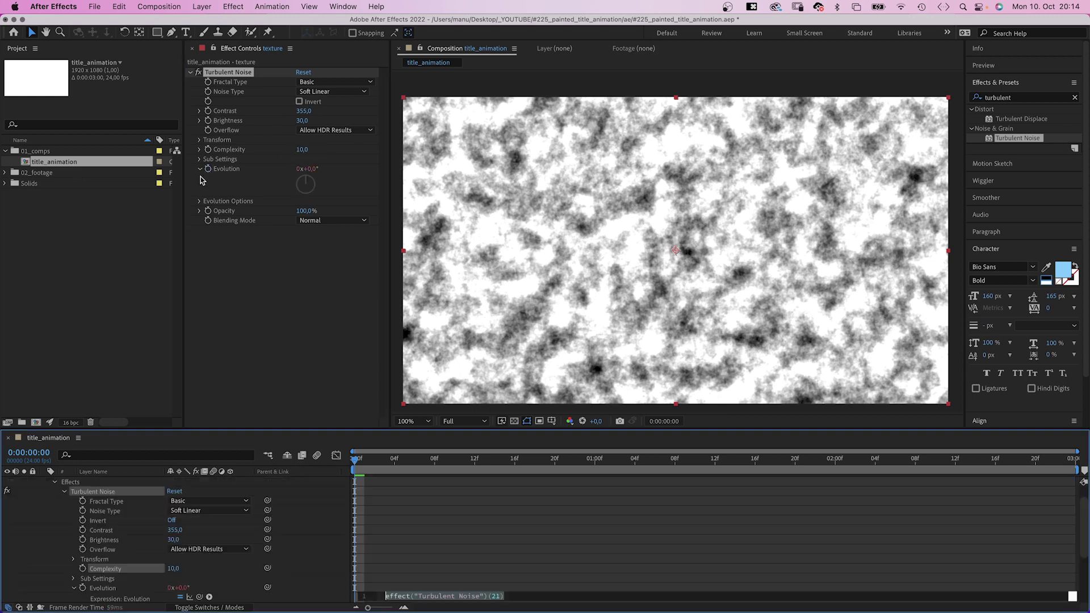
type("time*10")
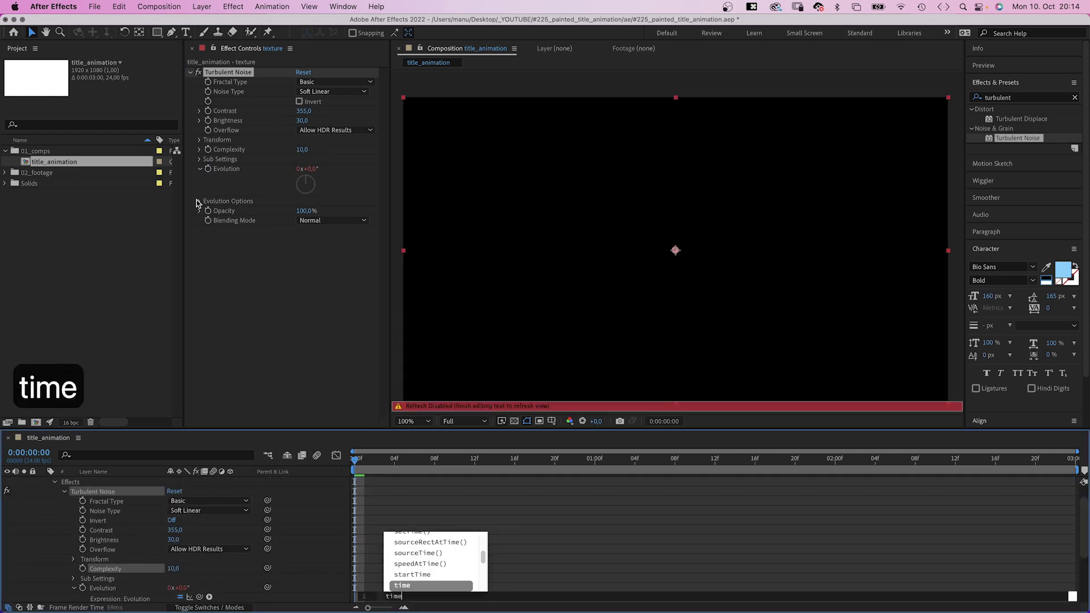
left_click(48, 536)
left_click(64, 492)
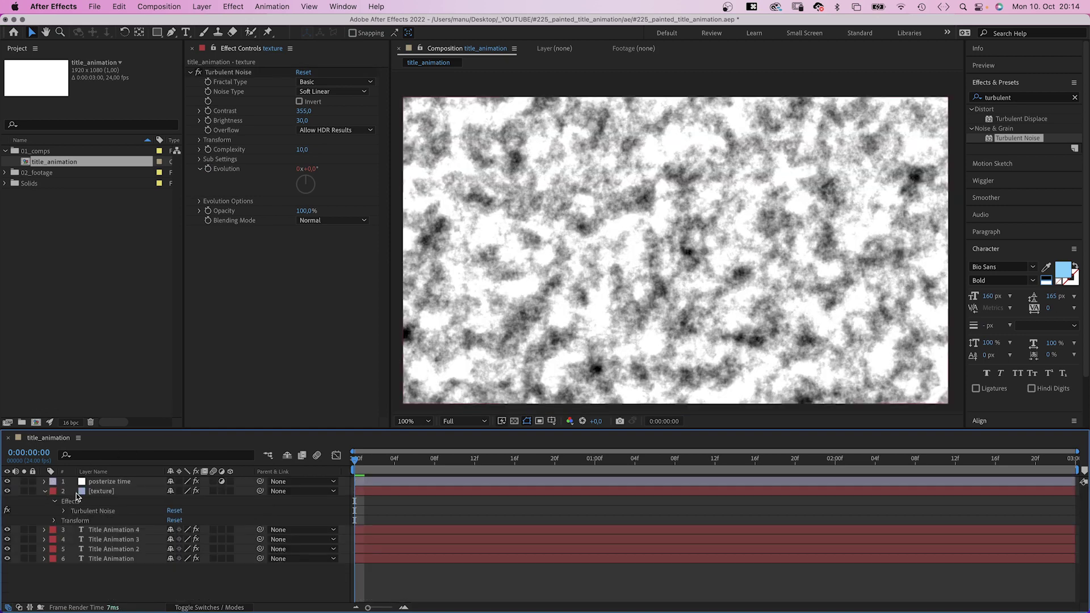
left_click(95, 492)
- Set Title Animation 4's track matte to Luma and duplicate the texture and title layers
left_click(210, 607)
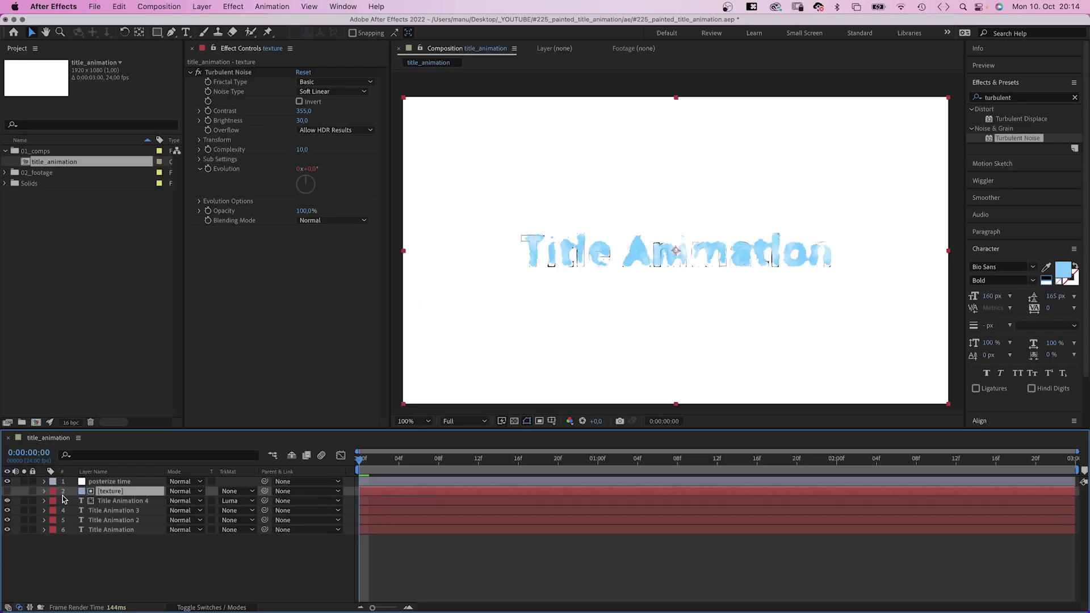
left_click(116, 501)
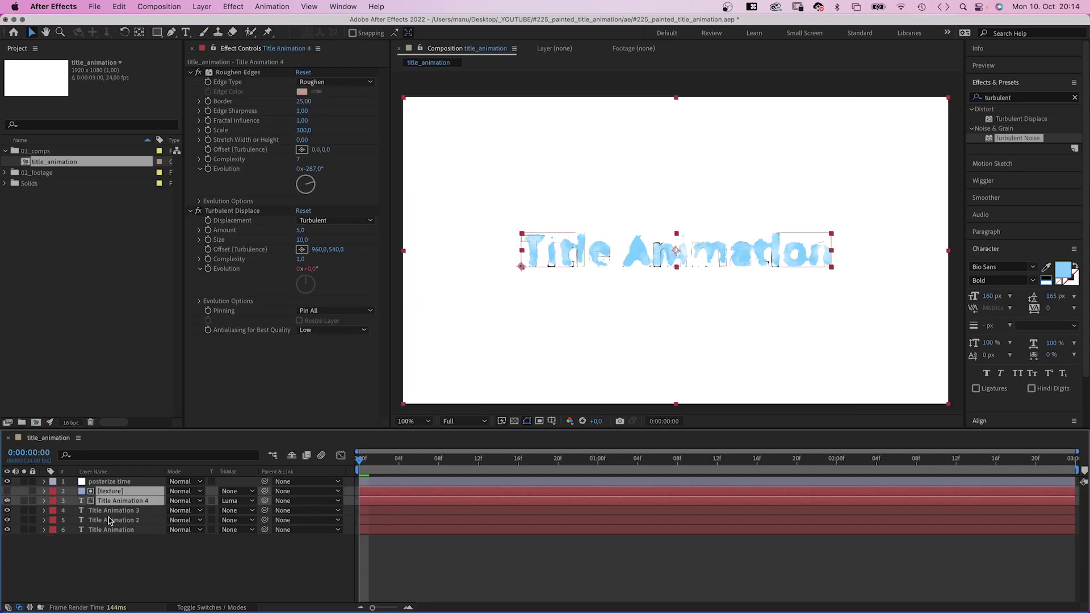
key("super+d")
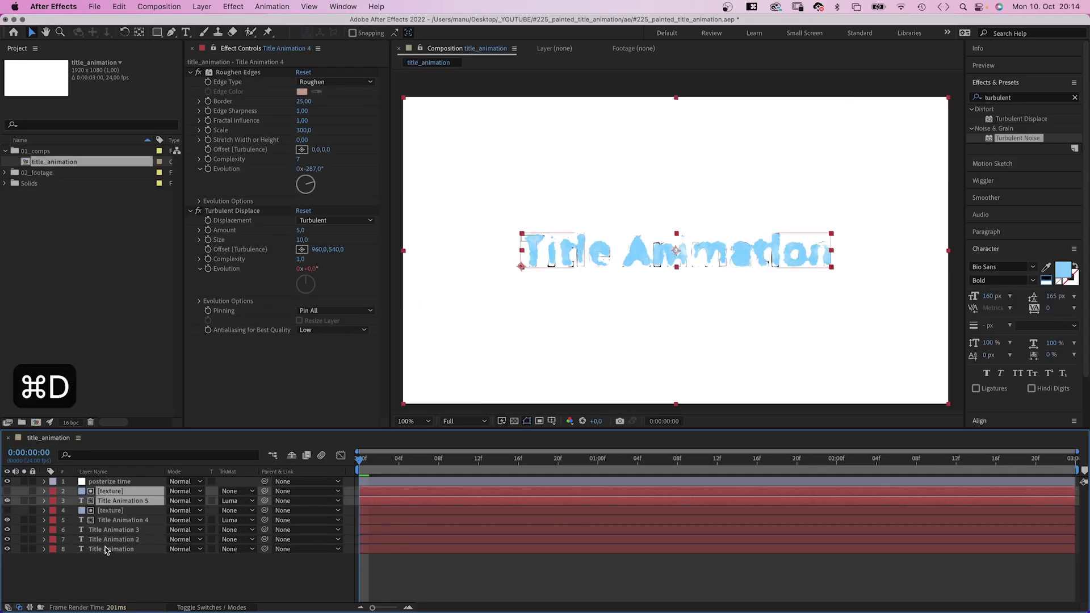
left_click(118, 574)
- Change Title Animation 5's text fill colour to the darker blue 68AED9
left_click(110, 502)
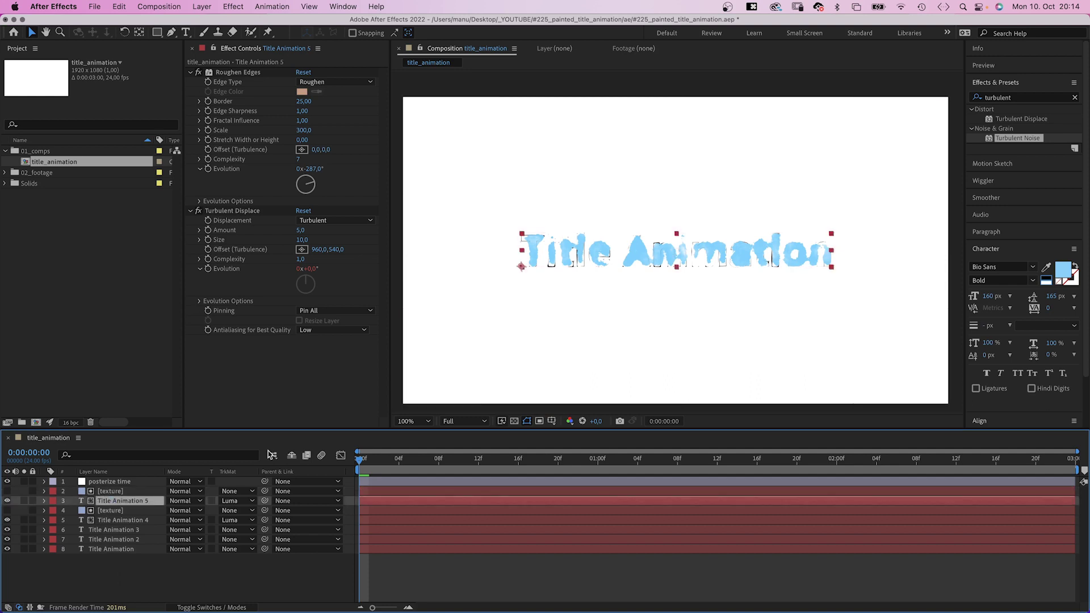
left_click(1064, 273)
left_click_drag(611, 191, 596, 192)
left_click(666, 115)
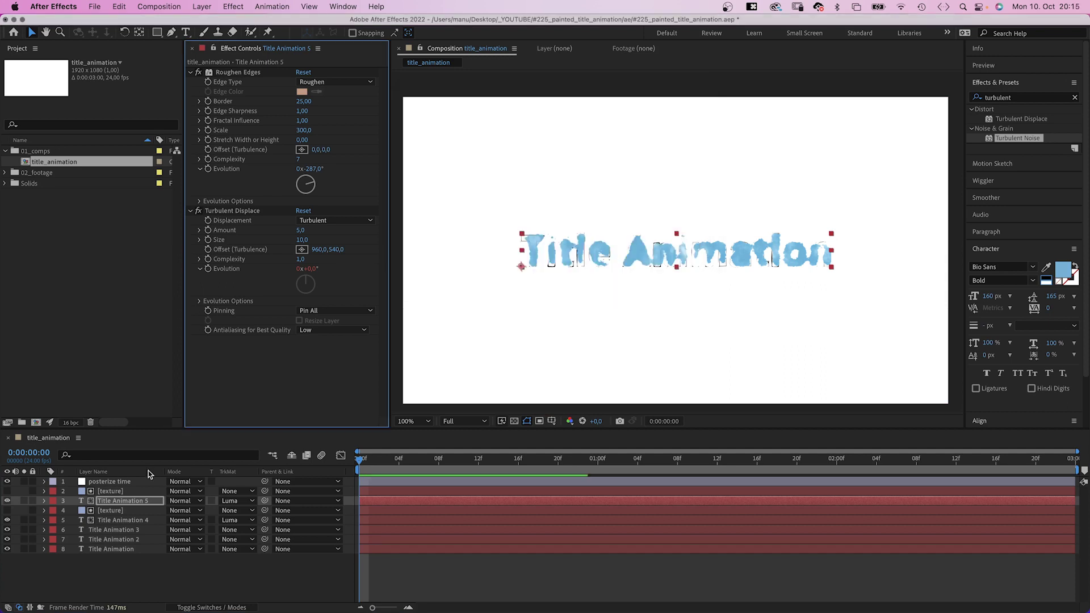
- Give the duplicated texture Contrast 1200 and Brightness -45, undoing a test brightness scrub
left_click(110, 492)
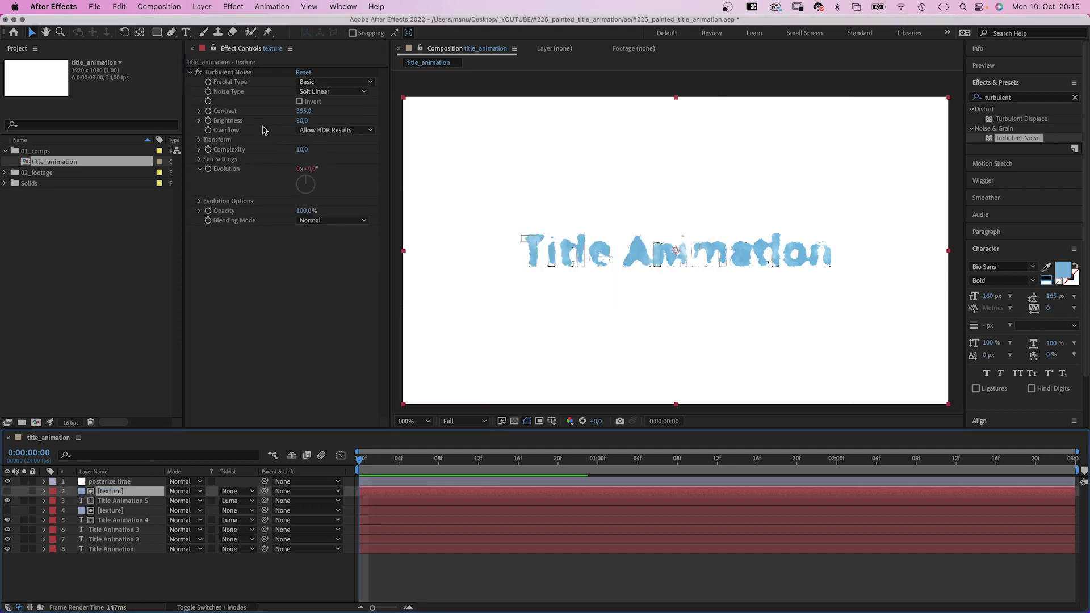
left_click(295, 112)
type("1200")
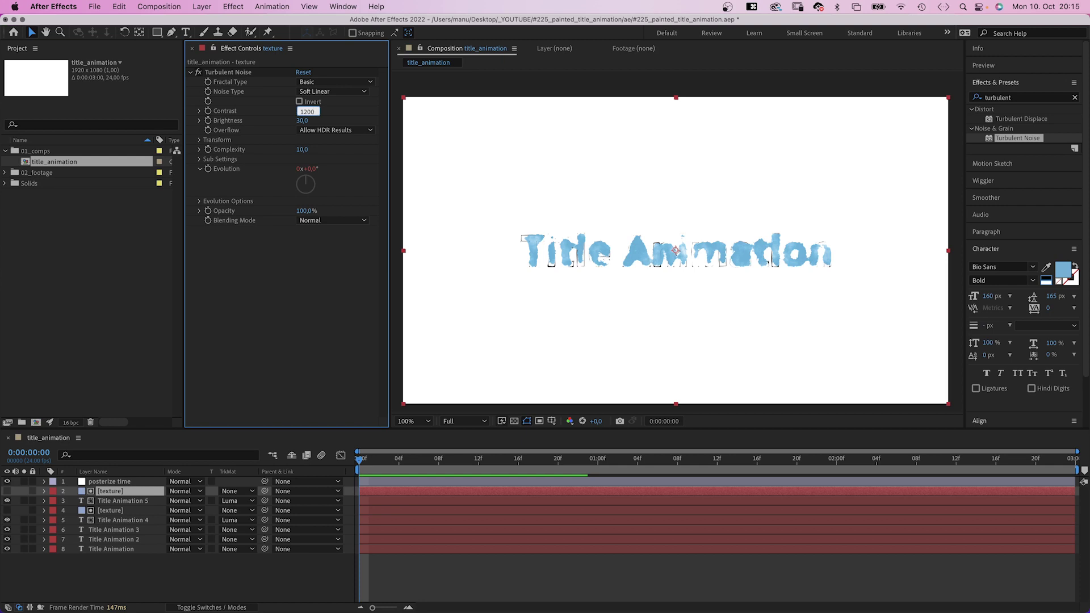
key("Return")
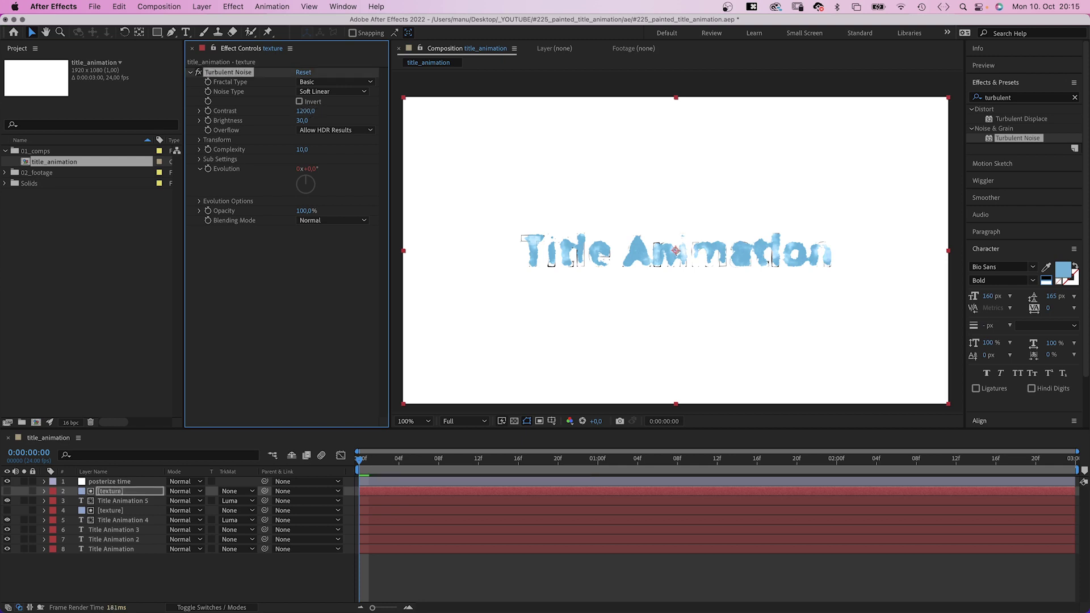
left_click(302, 122)
type("-45")
key("Return")
left_click(577, 350)
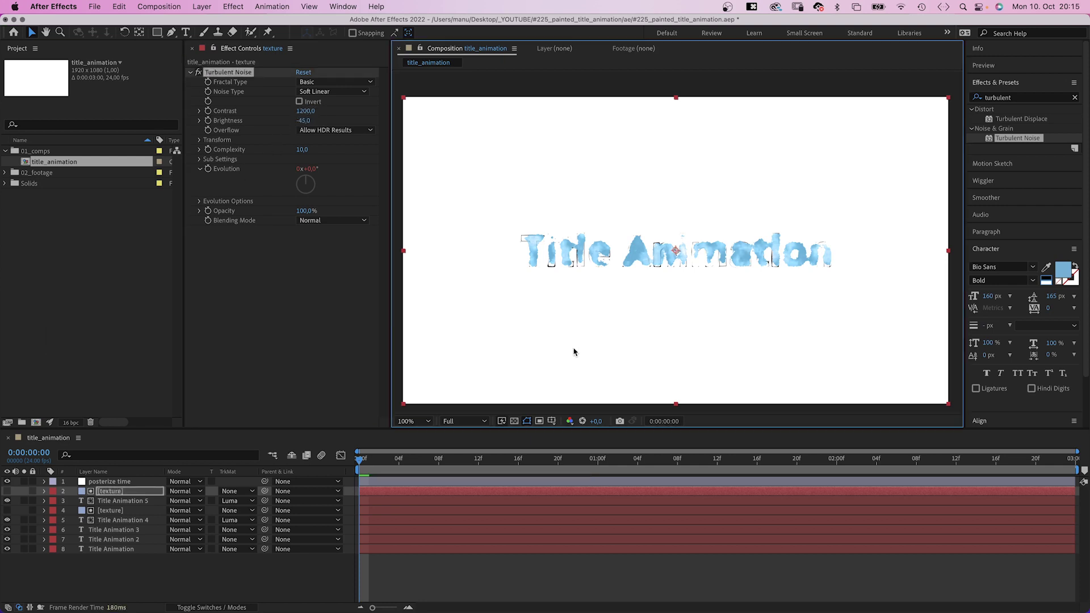
key(".")
mouse_move(301, 120)
left_mouse_down()
mouse_move(356, 119)
mouse_move(302, 123)
left_mouse_up()
key("super+z")
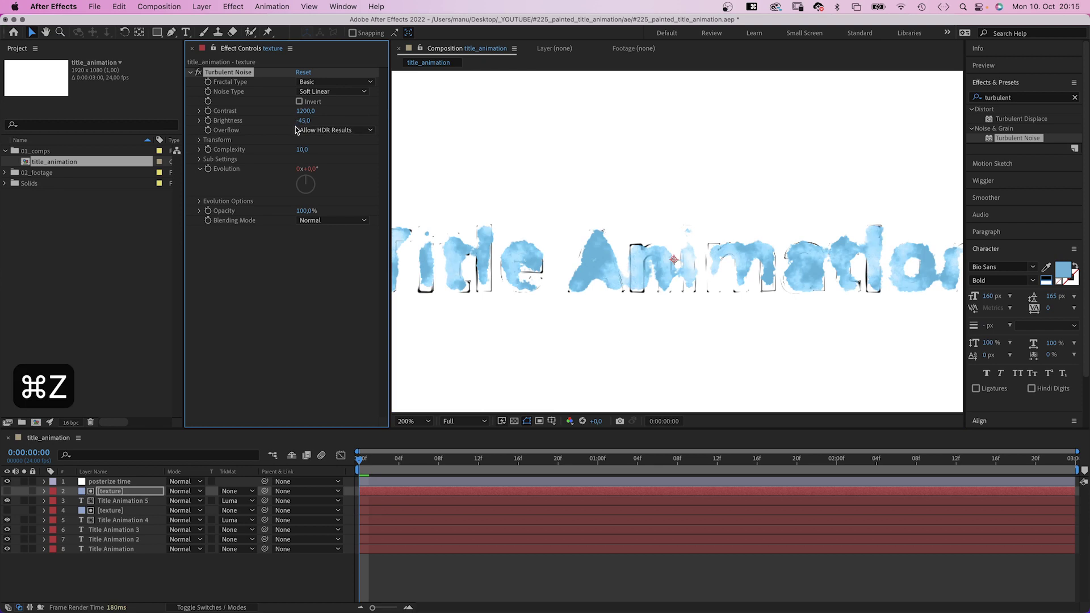
- Move Title Animation 3, 2 and Title Animation up beneath posterize time
left_click(527, 383)
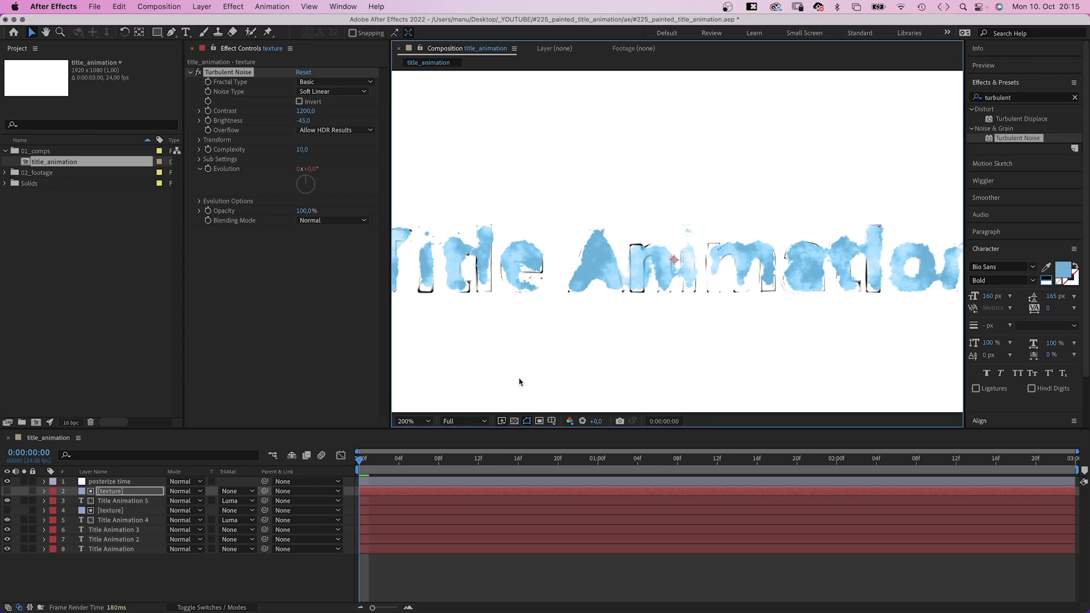
left_click(115, 527)
left_click(107, 546, "shift")
left_click_drag(103, 528, 102, 497)
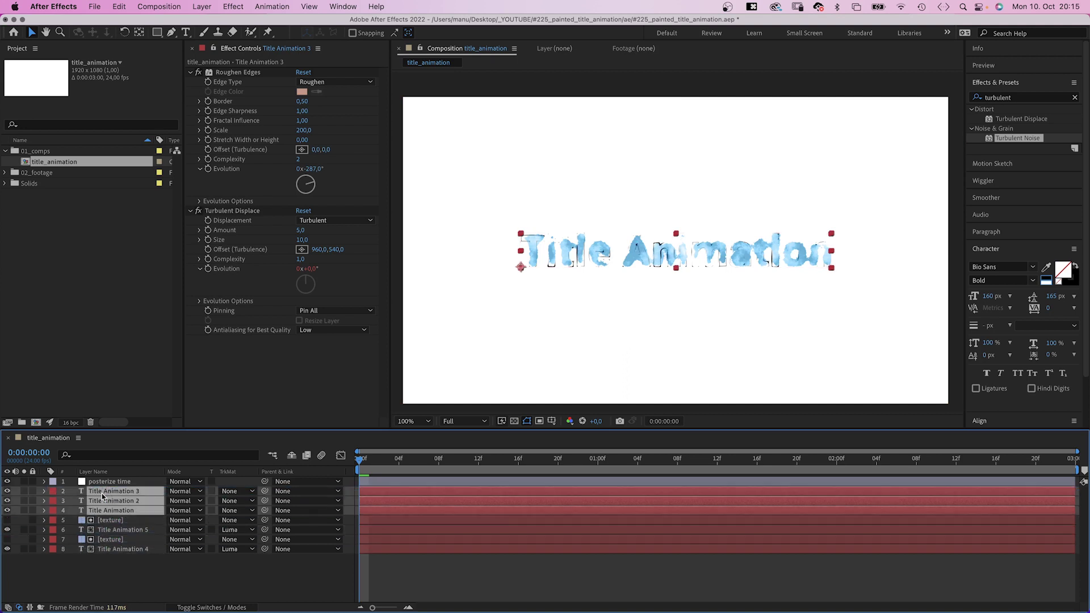
left_click(106, 577)
- Draw a rectangular mask around the whole title on Title Animation 5
left_click(106, 549)
left_click(107, 529)
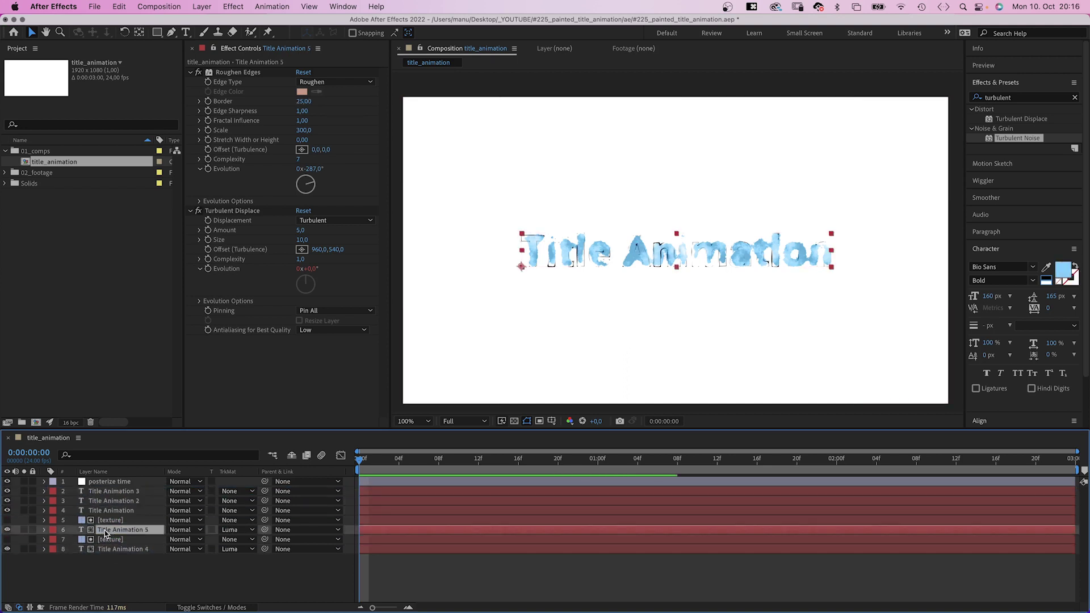
left_click(156, 33)
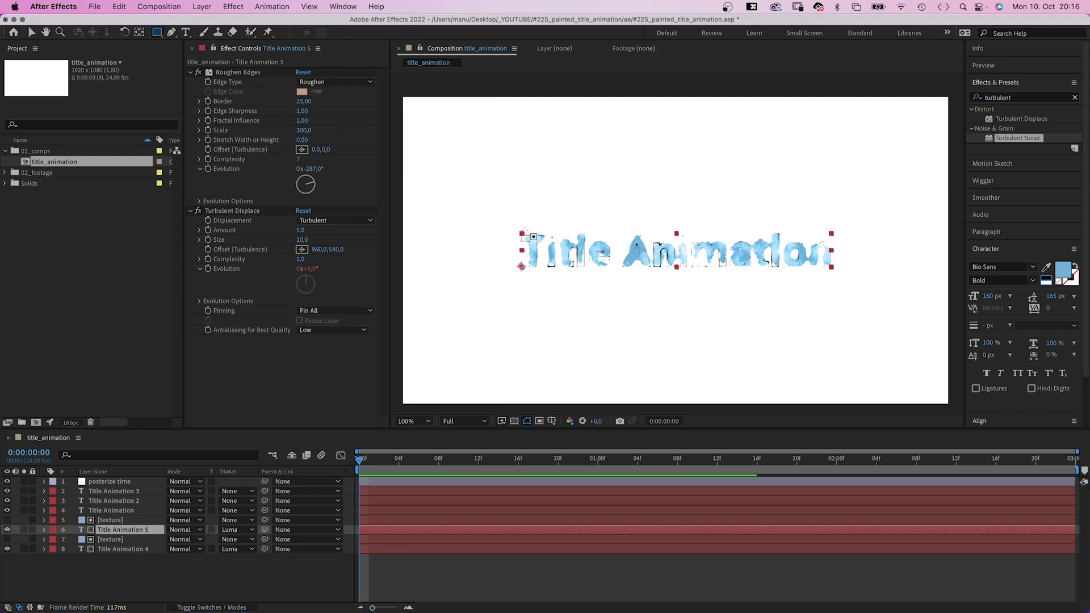
left_click_drag(479, 216, 843, 282)
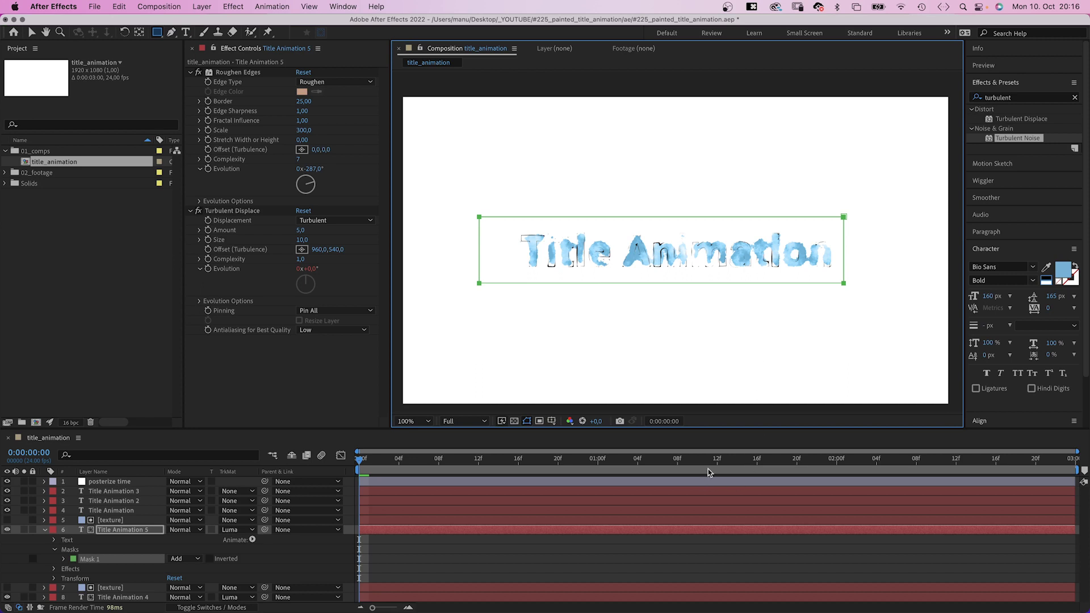
- Keyframe the Mask Path at 2s, then pull the mask's right edge left at 0s
left_click_drag(709, 460, 832, 460)
key("m")
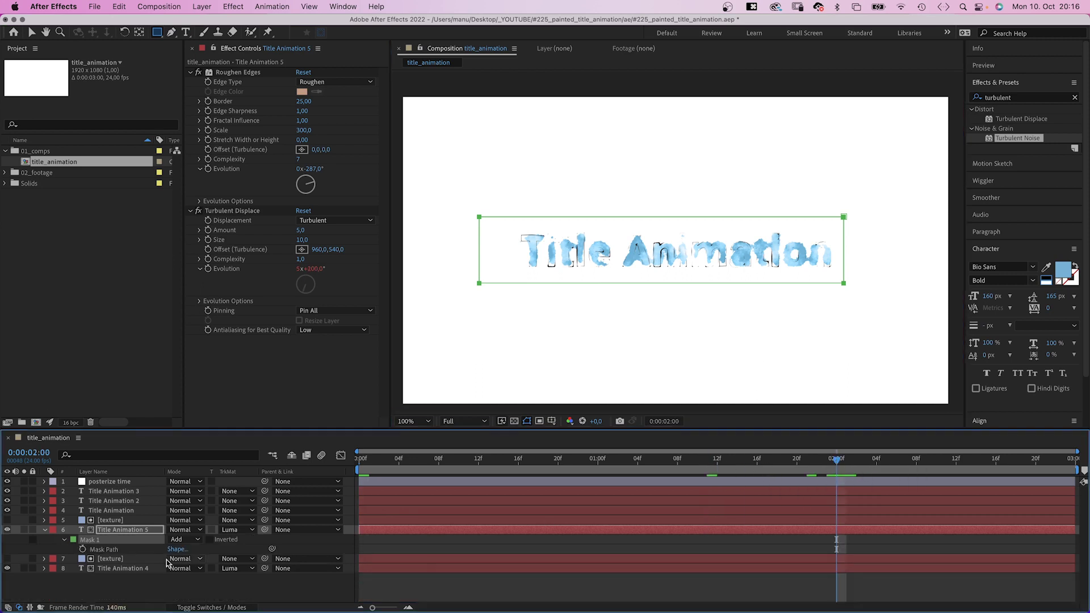
left_click(83, 549)
left_click_drag(737, 467, 359, 477)
key("v")
left_click_drag(876, 200, 806, 322)
left_click_drag(844, 282, 508, 283)
- Apply Easy Ease to both mask path keyframes and select Title Animation 4
left_click_drag(852, 549, 359, 556)
right_click(358, 549)
mouse_move(398, 601)
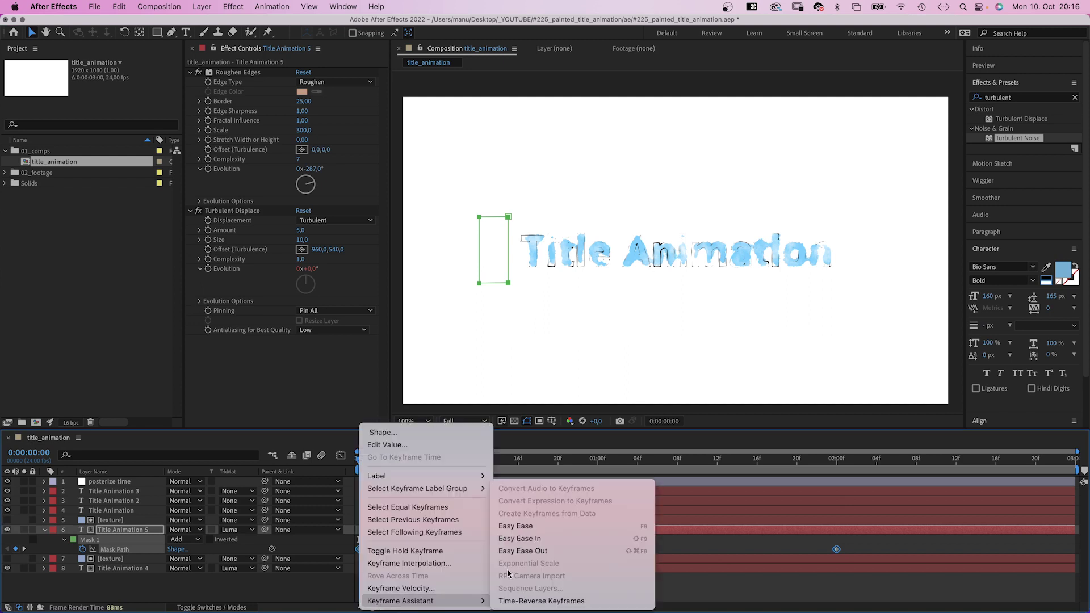
left_click(500, 529)
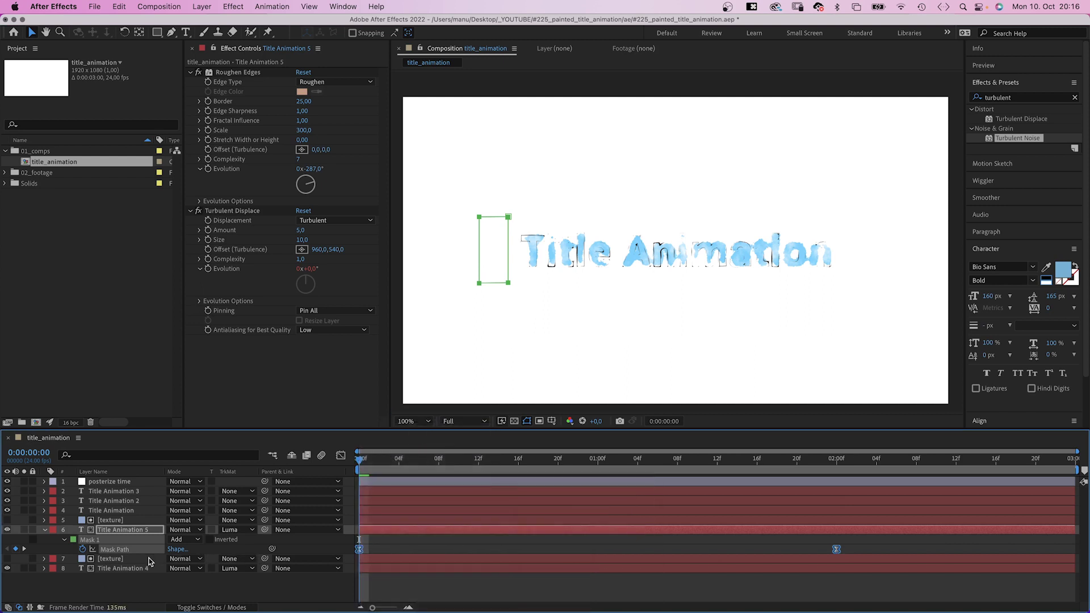
left_click(117, 569)
- Mask the word 'Title' on Title Animation 4, pick-whip its Mask Path to Title Animation 5's, and preview
left_click(157, 33)
left_click_drag(469, 193, 622, 302)
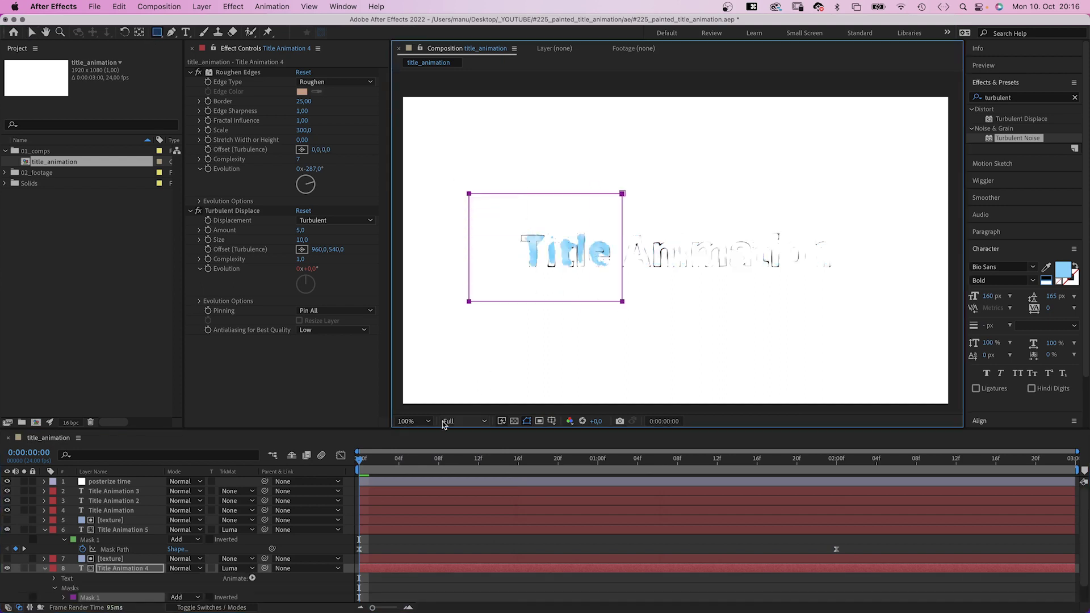
left_click(64, 597)
left_click_drag(272, 568, 121, 515)
left_click(218, 583)
key("space")
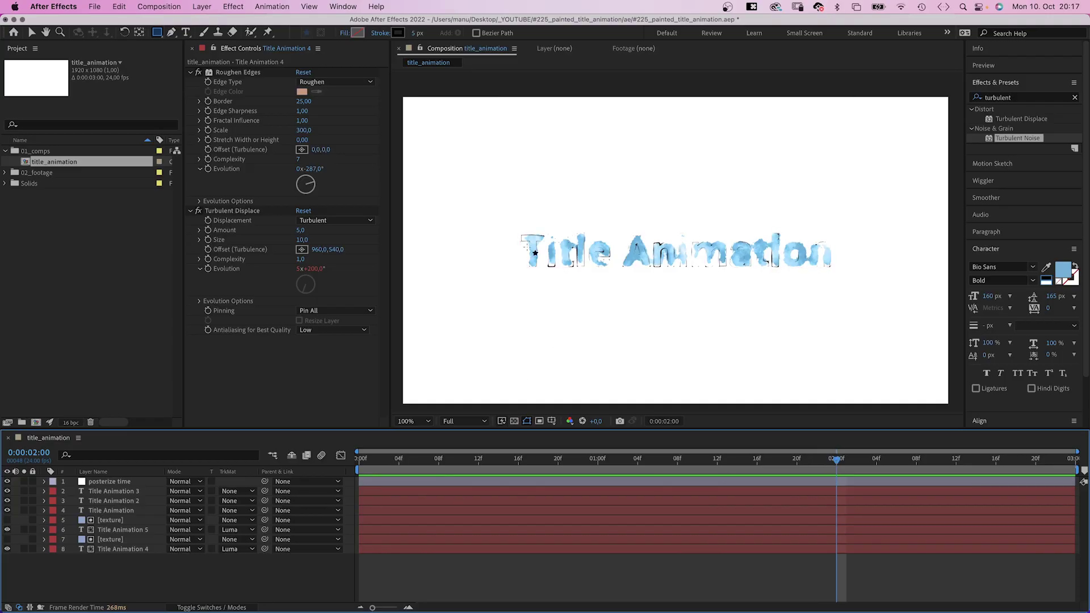
- Draw a looping pen path from the T across 'Animation'
key("v")
left_click(170, 32)
left_click(518, 242)
left_click_drag(584, 269, 744, 210)
left_click_drag(797, 263, 832, 254)
- Reshape the path's loops over the title letters and begin renaming Shape Layer 1
key("v")
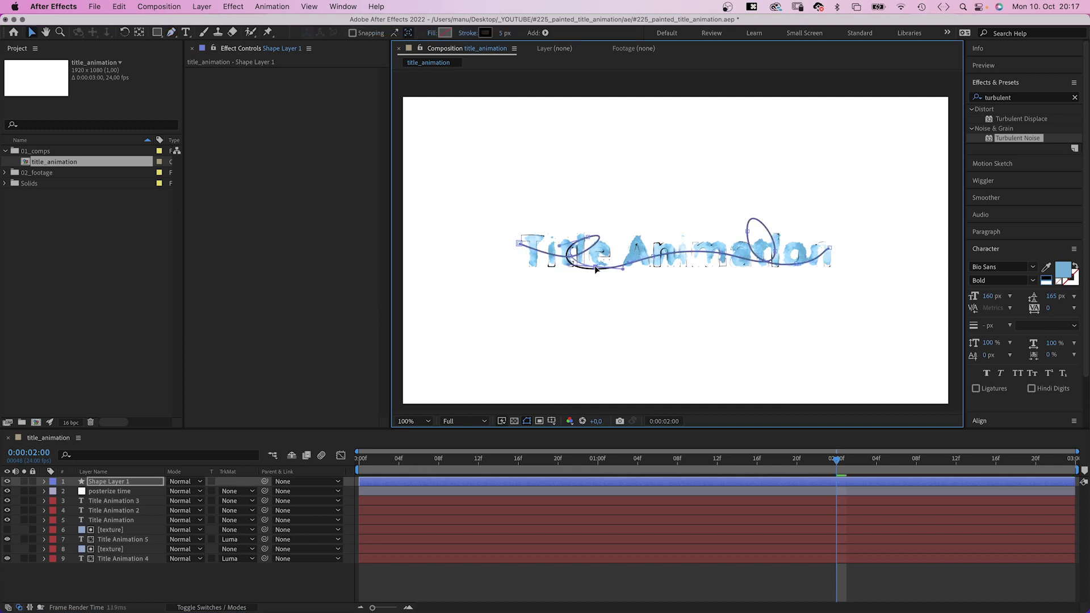
left_click_drag(653, 258, 704, 254)
left_click_drag(600, 239, 613, 239)
left_click_drag(747, 212, 784, 248)
left_click(829, 247)
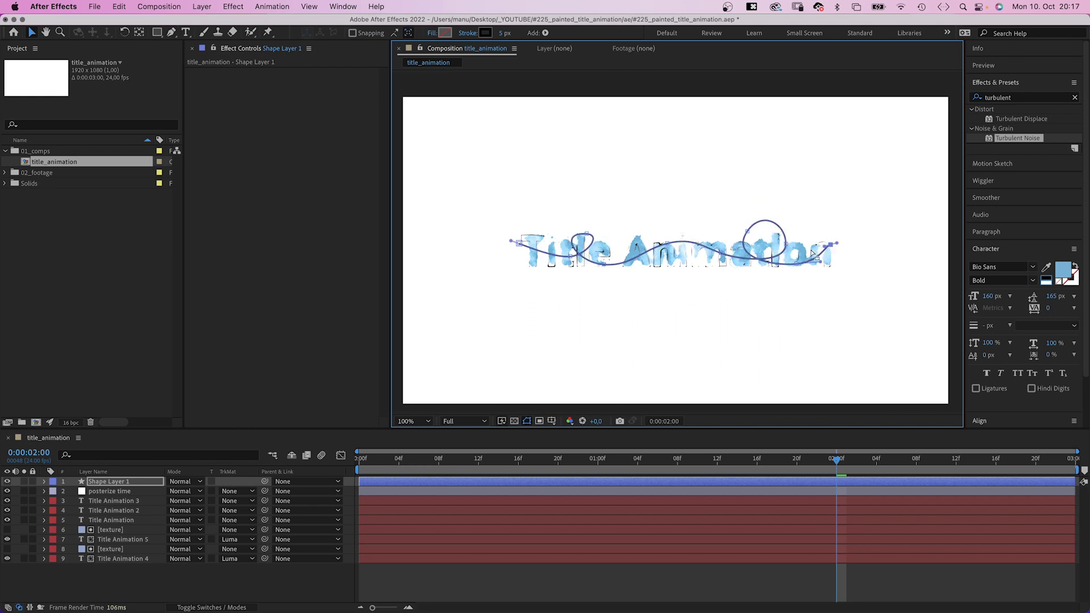
left_click(119, 482)
key("Return")
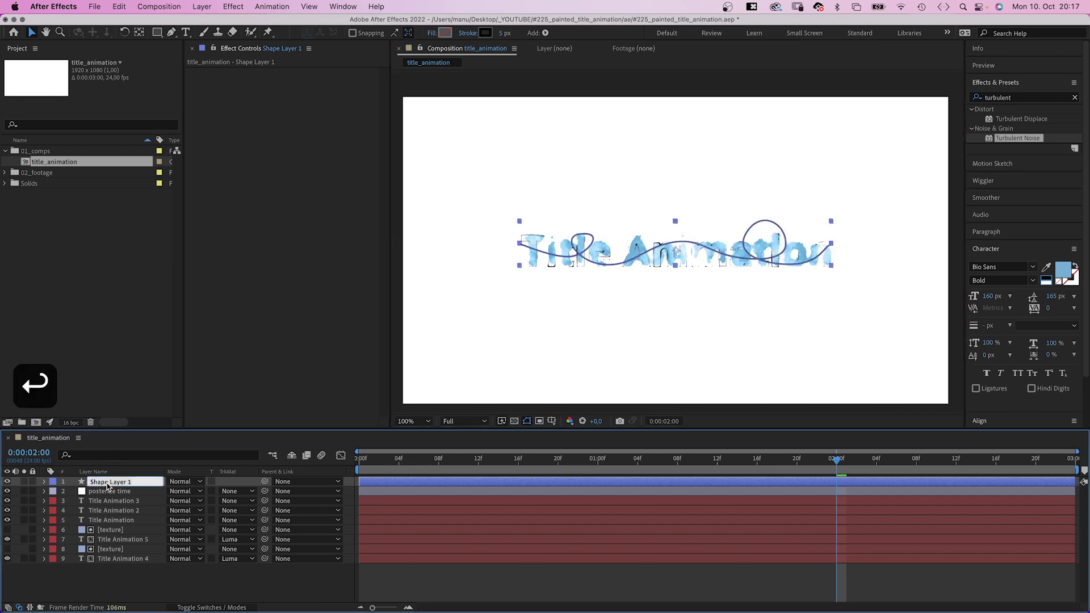
- Name the shape layer 'brush' and move it below posterize time
type("brush")
key("Return")
left_click_drag(95, 482, 94, 498)
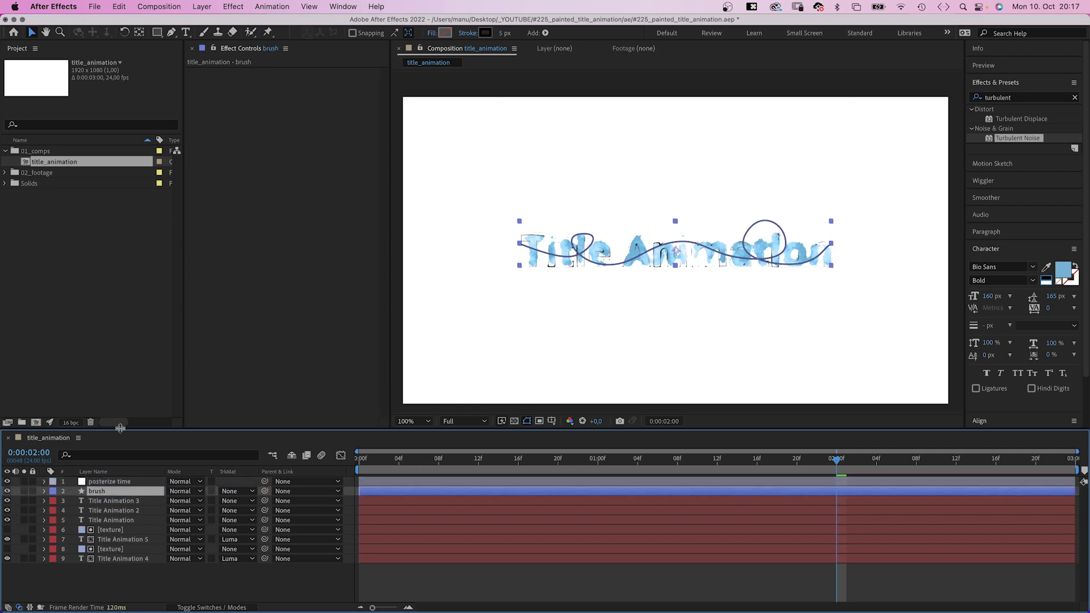
- Give the brush path a 30 px stroke in light blue 7BCDFF sampled from the composition
left_click(514, 53)
left_click(504, 33)
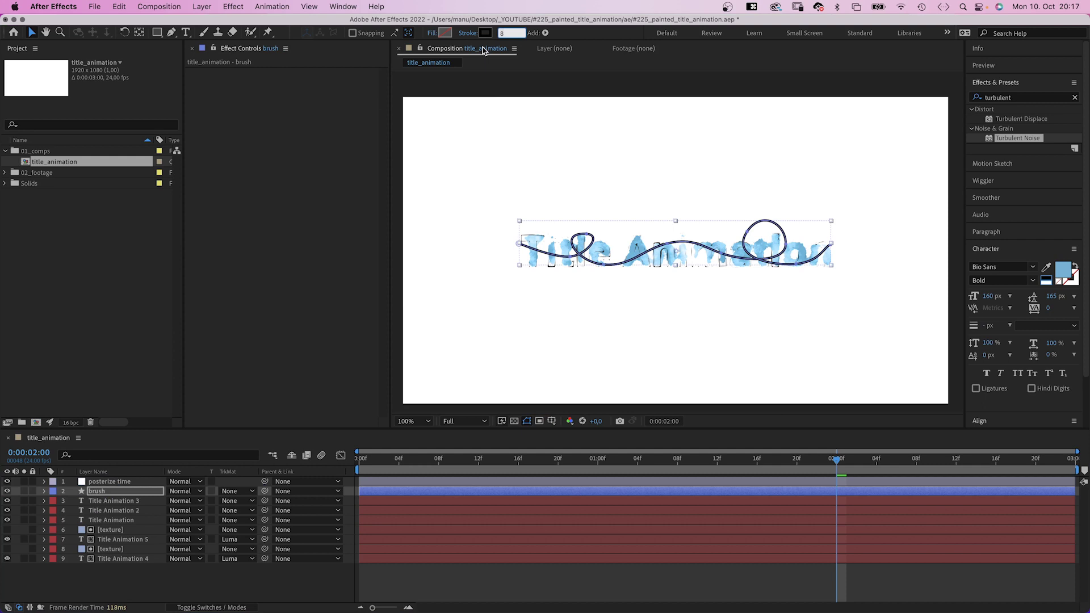
type("30")
key("Return")
left_click(485, 33)
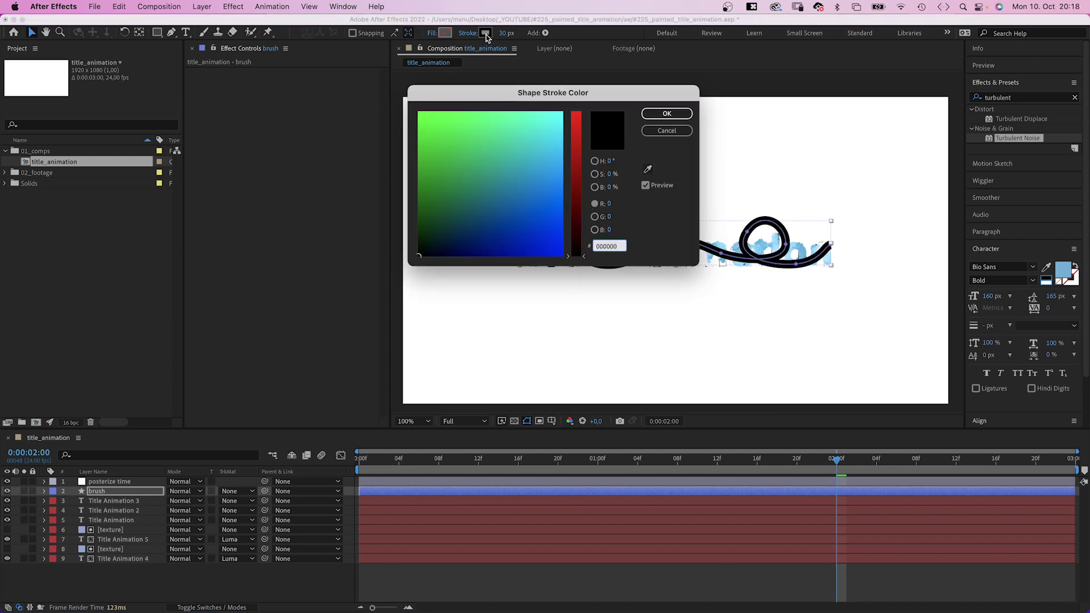
mouse_move(546, 161)
left_mouse_down()
mouse_move(562, 149)
mouse_move(570, 169)
left_mouse_up()
left_click(576, 179)
left_click(647, 169)
left_click(779, 246)
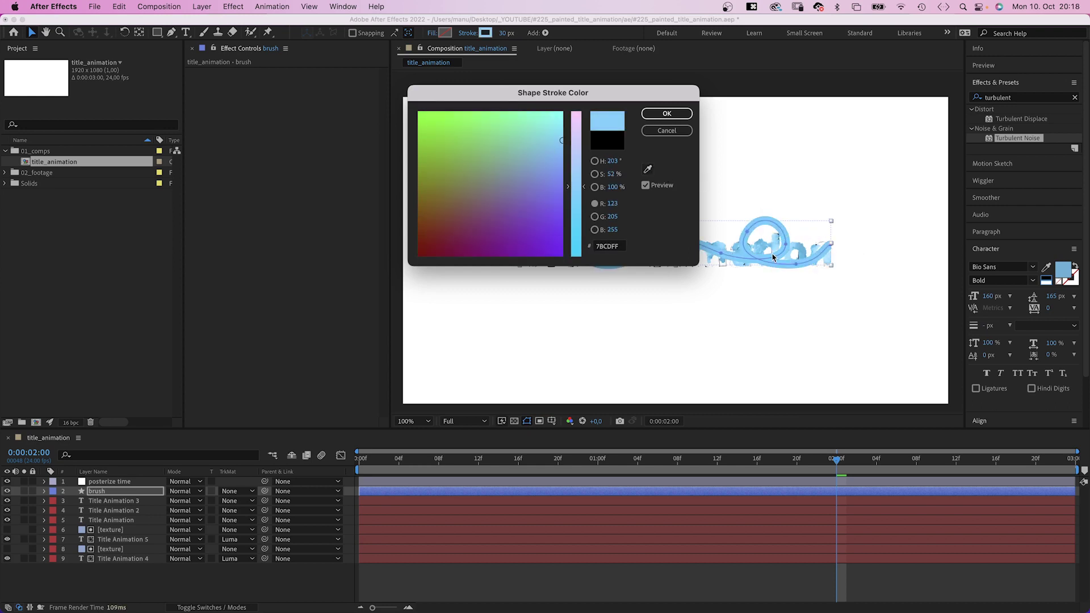
left_click(667, 113)
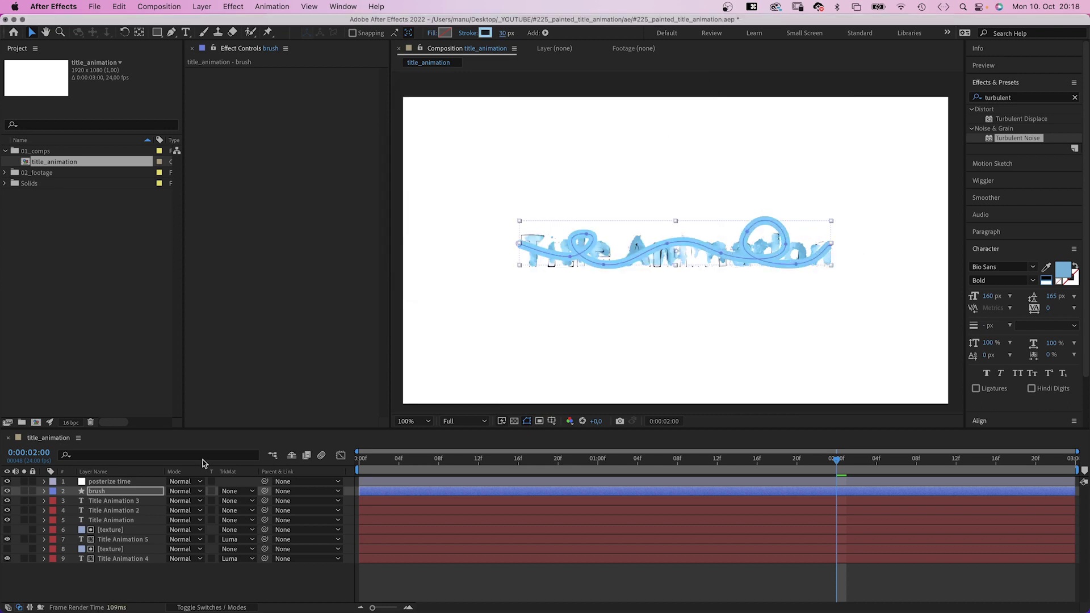
- Set the brush Stroke 1 Taper Start Length to 97%, then collapse the taper settings
left_click(45, 491)
left_click(54, 501)
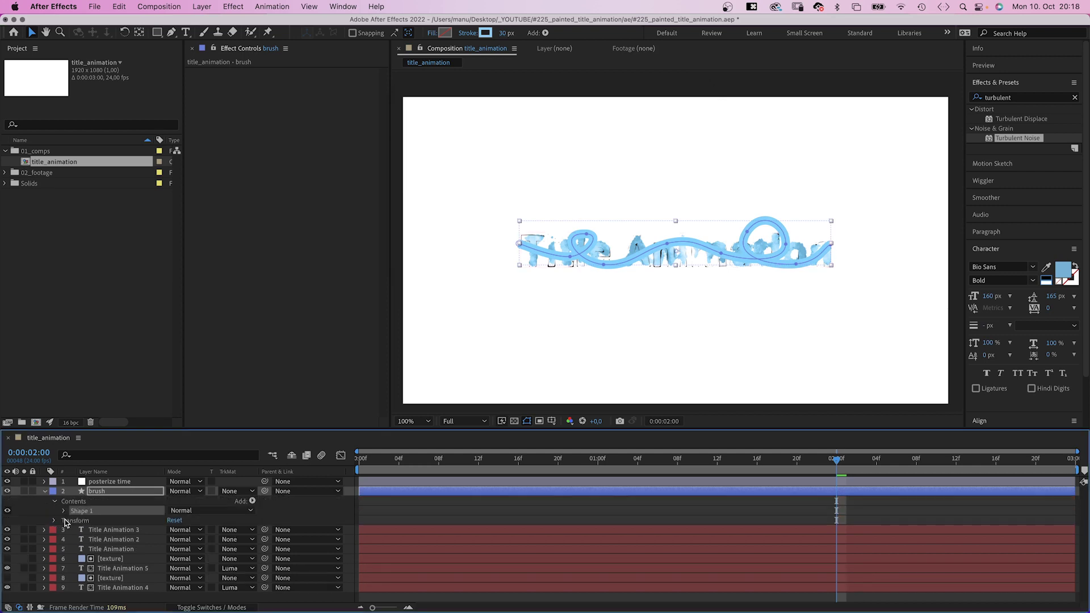
left_click(63, 511)
left_click(73, 530)
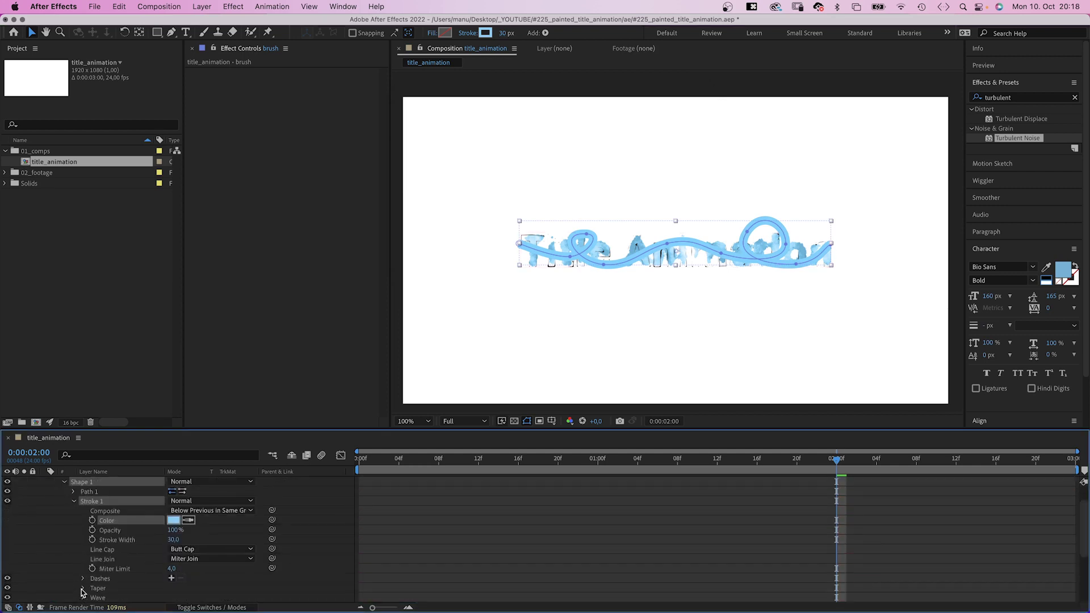
left_click(82, 589)
left_click_drag(172, 553, 320, 517)
left_click_drag(187, 548, 196, 551)
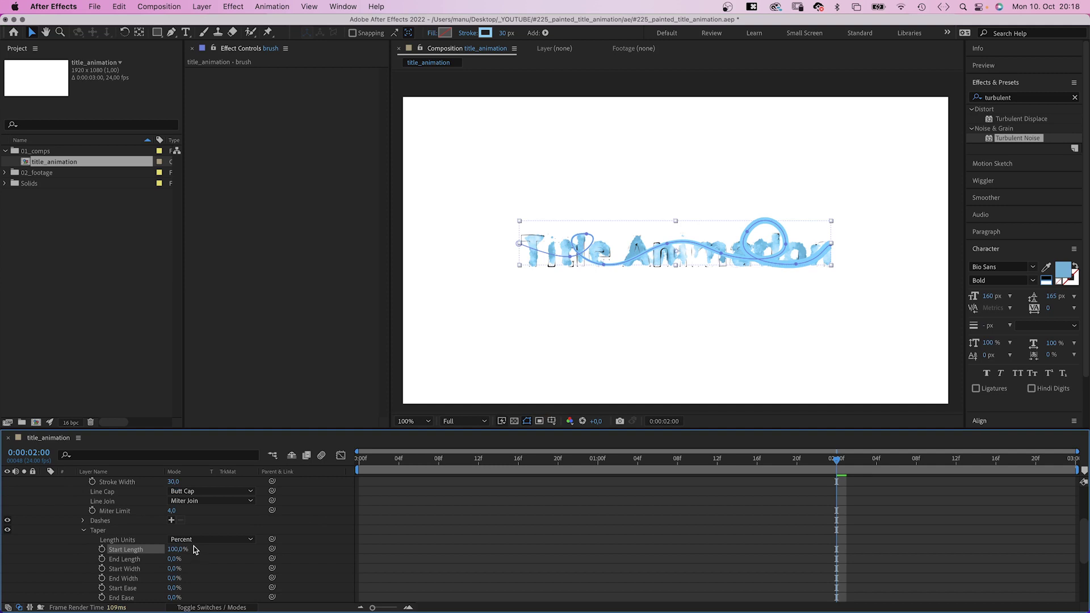
left_click(84, 531)
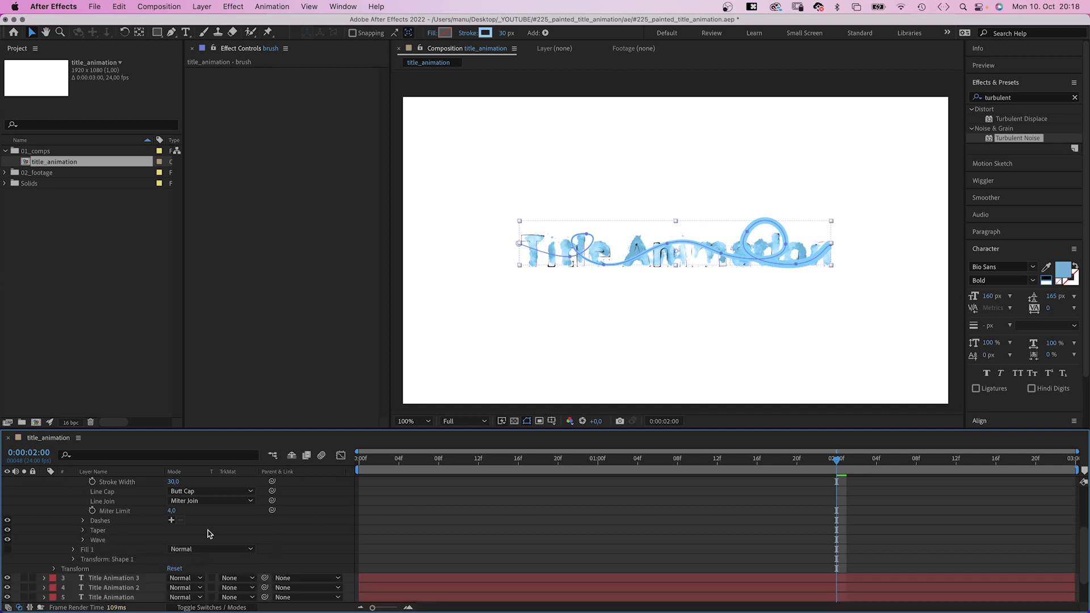
scroll(1086, 532, "up", 3)
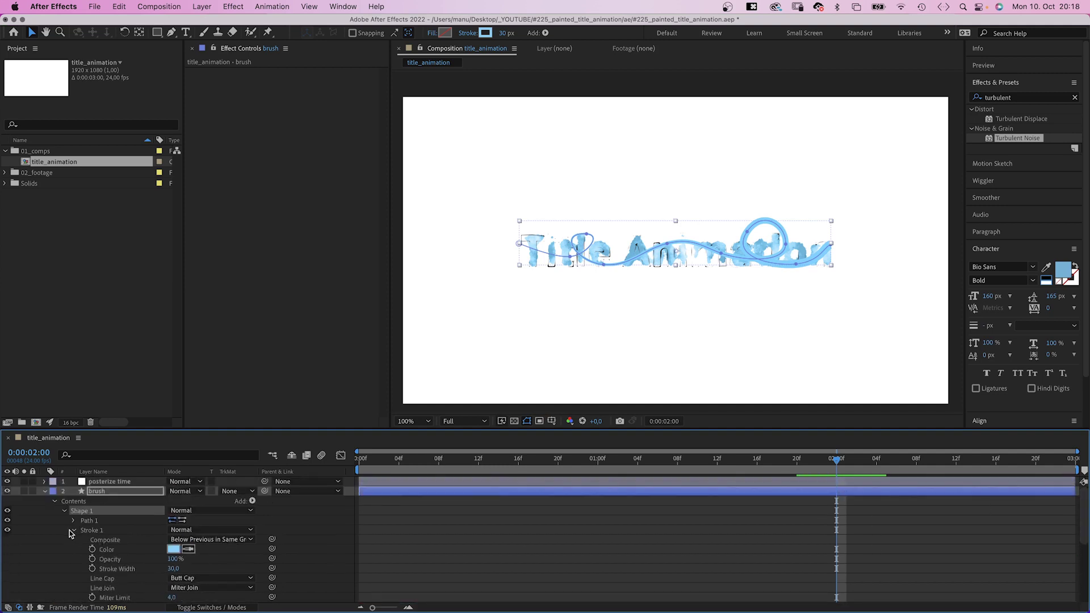
- Add Trim Paths to the brush shape and set End to 3% at the first frame
left_click(73, 529)
left_click(252, 501)
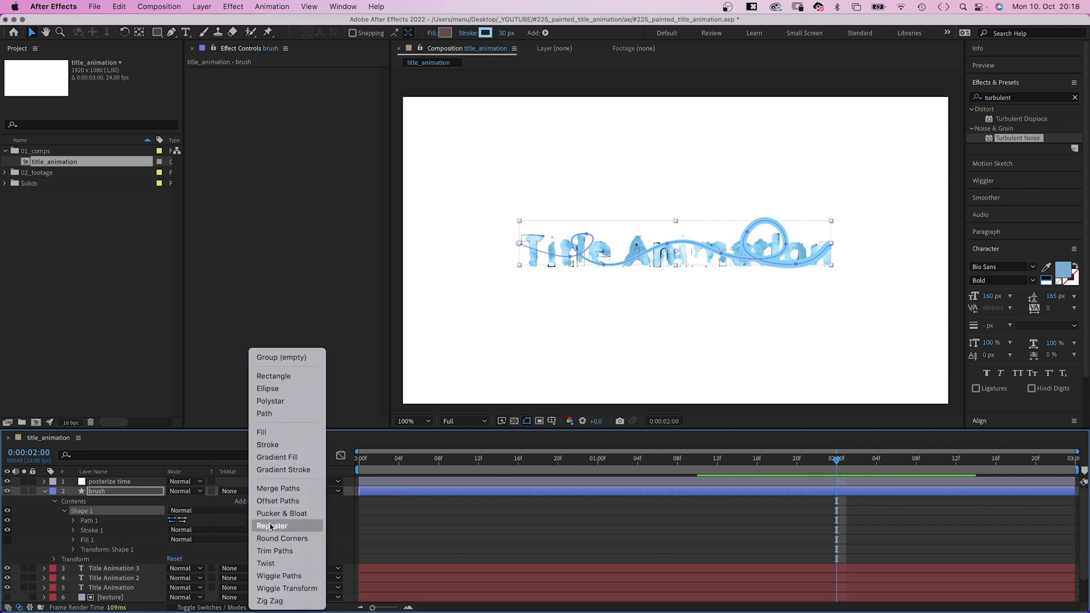
left_click(256, 550)
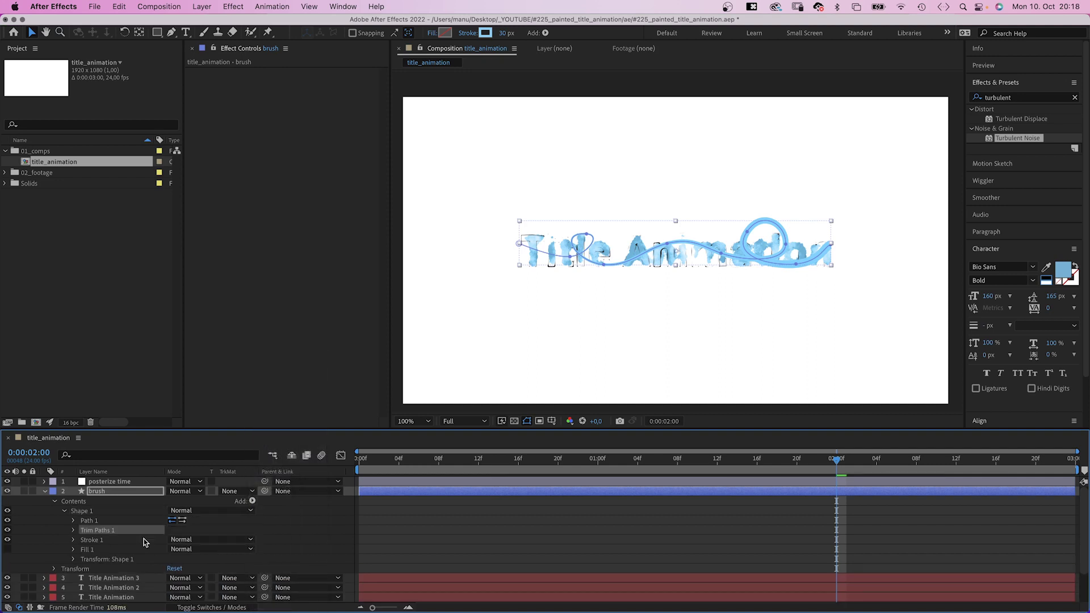
left_click(73, 530)
left_click_drag(376, 462, 349, 470)
left_click(173, 550)
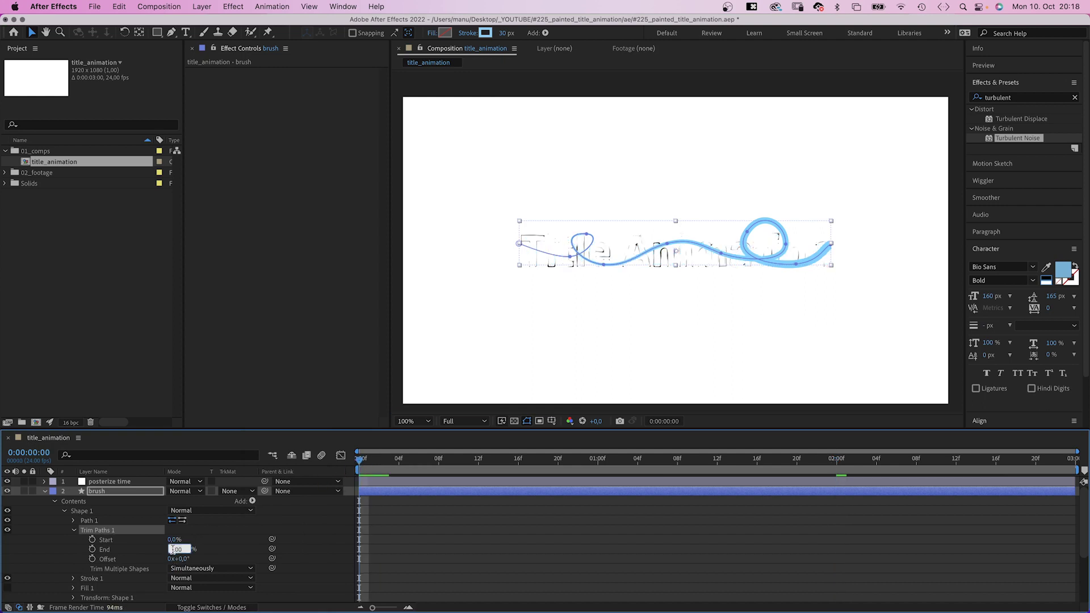
type("3")
key("Return")
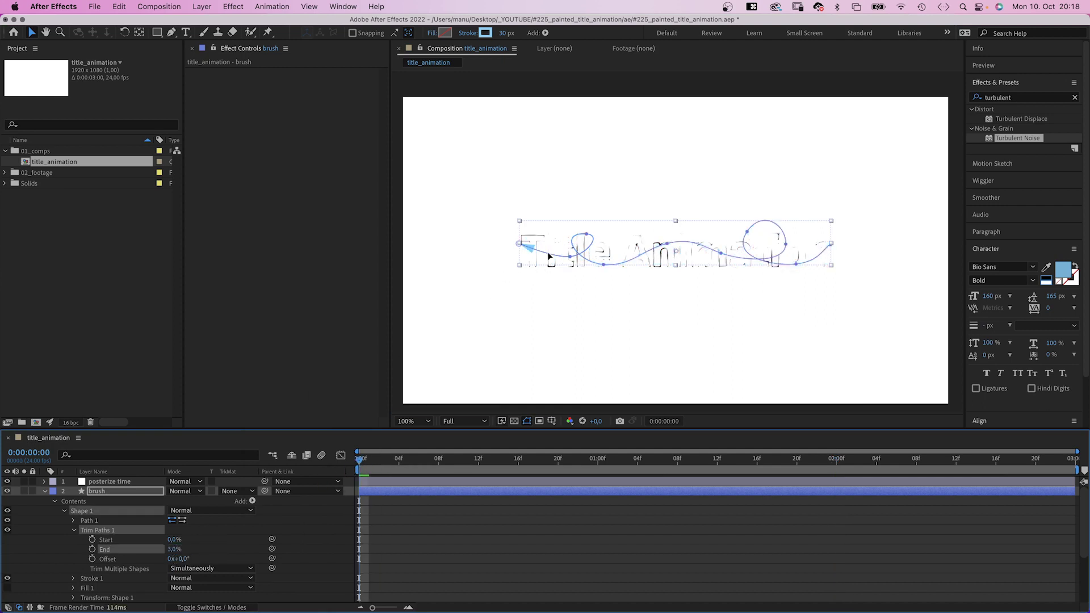
- Give the brush stroke a Round Cap line cap
left_click(73, 579)
left_click(199, 548)
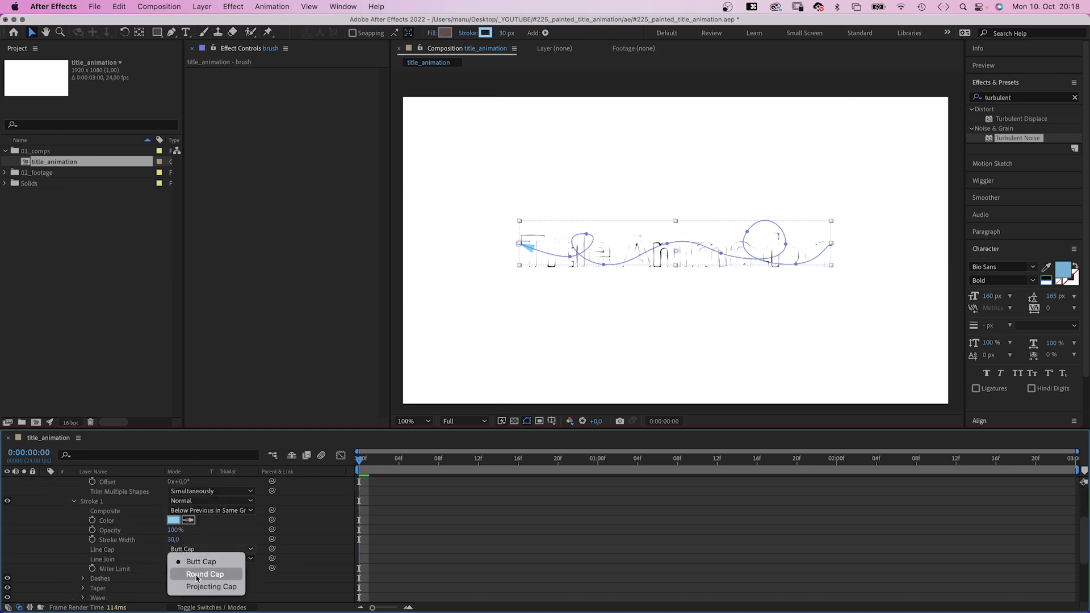
left_click(194, 571)
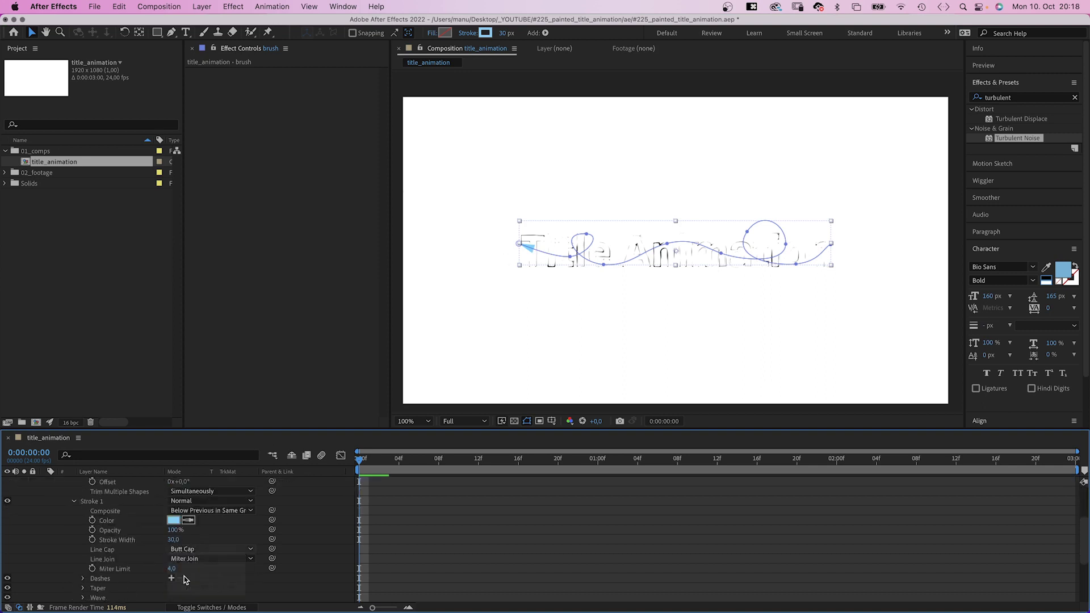
left_click(74, 503)
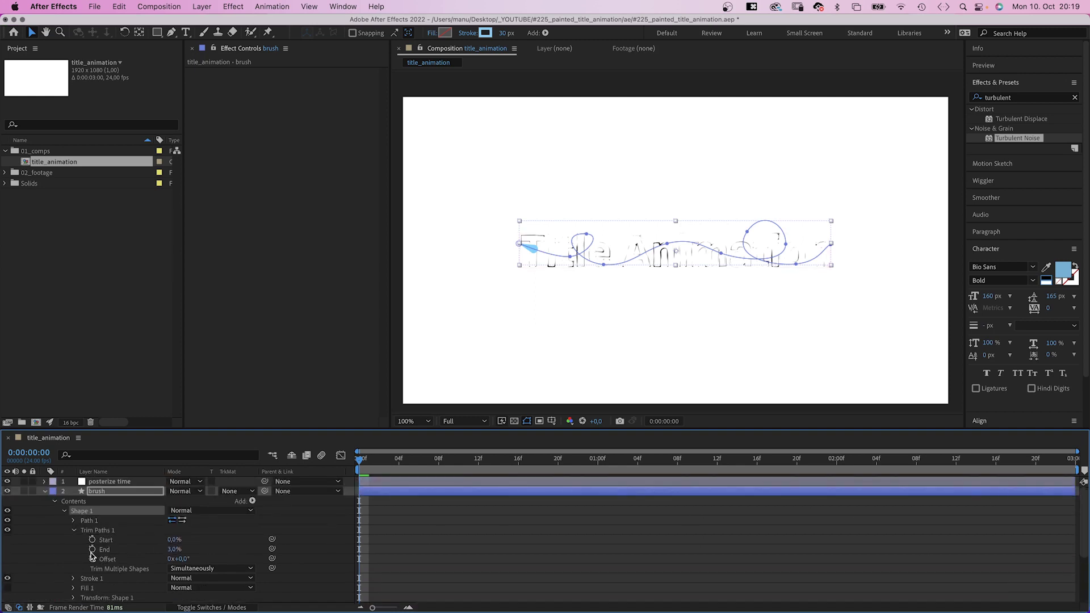
- Keyframe End from 3% at 0f to 100% at 1:15, and Start from 0% at 18f to 100%
left_click(92, 549)
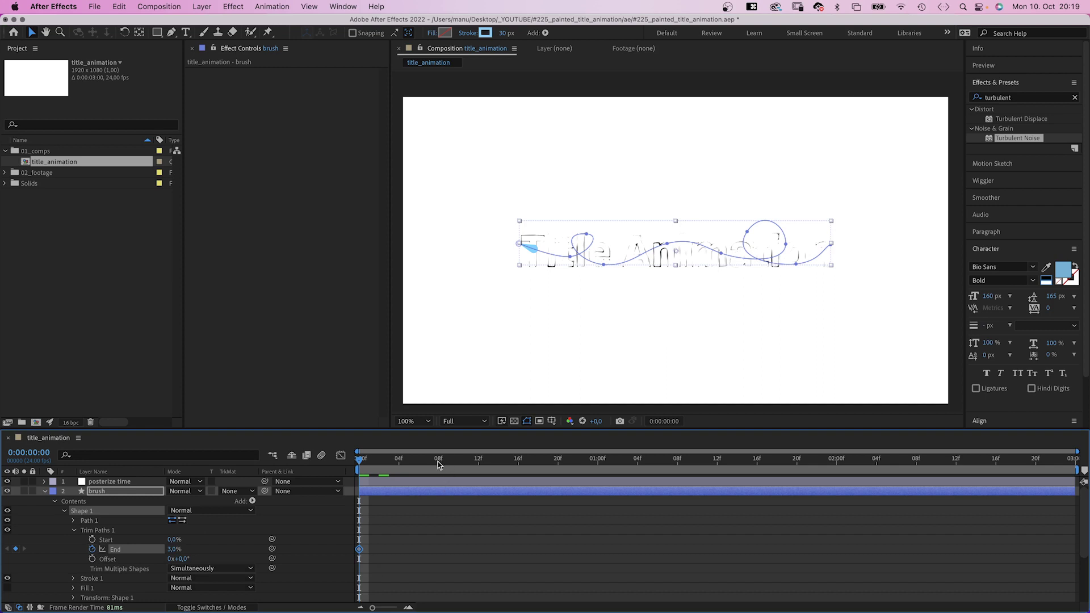
left_click_drag(438, 463, 538, 465)
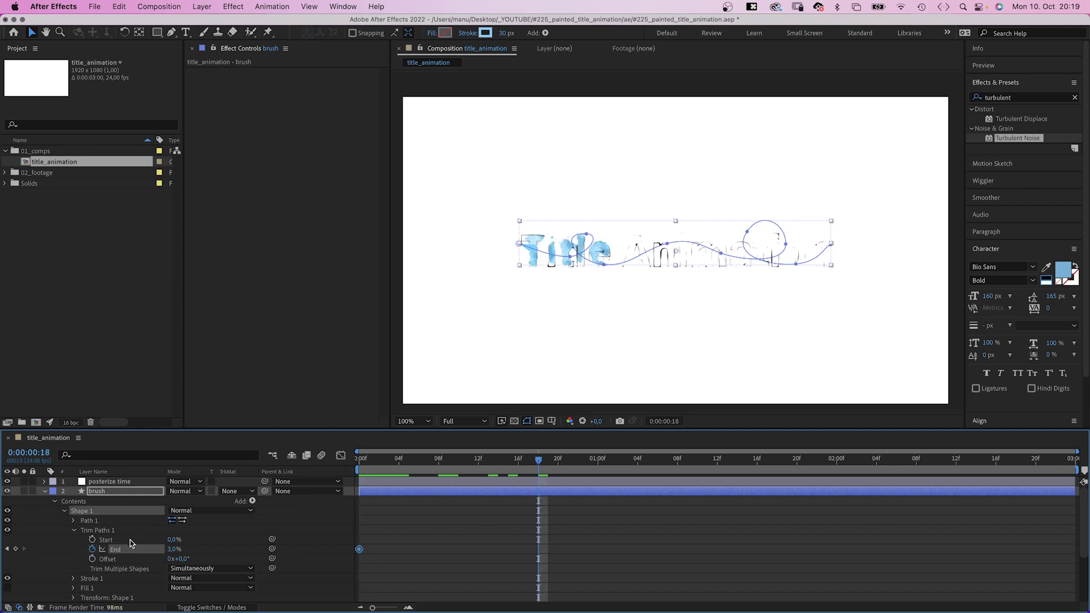
left_click(92, 540)
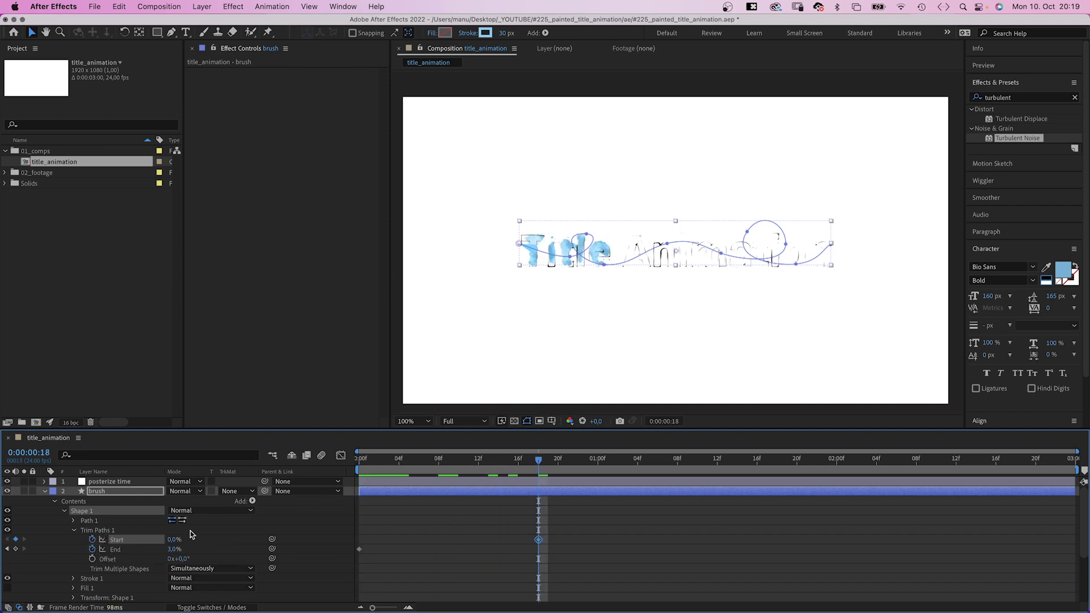
left_click_drag(605, 473, 747, 468)
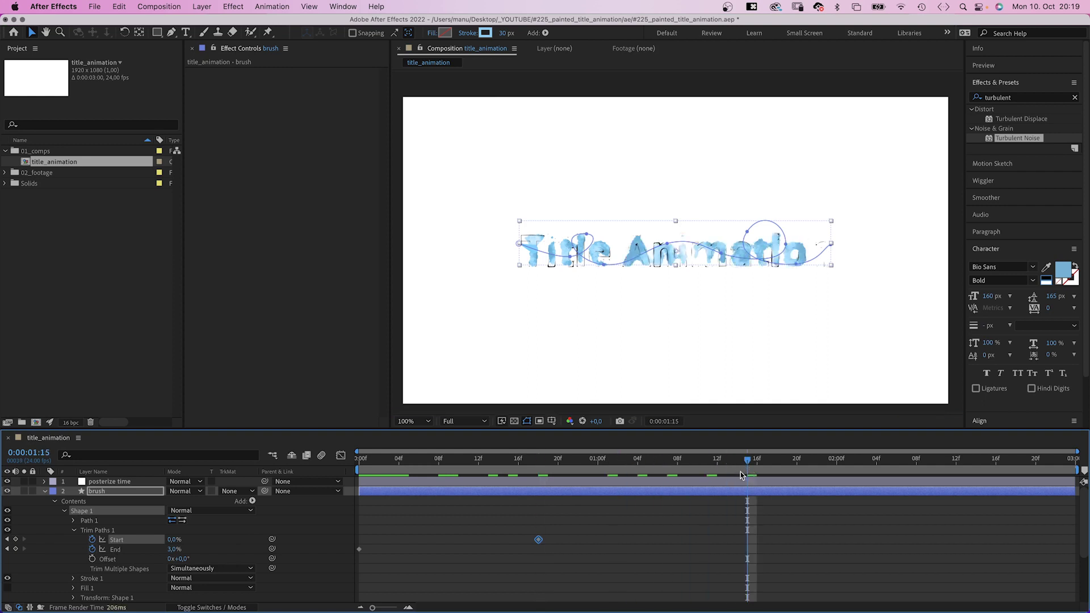
left_click_drag(173, 549, 246, 542)
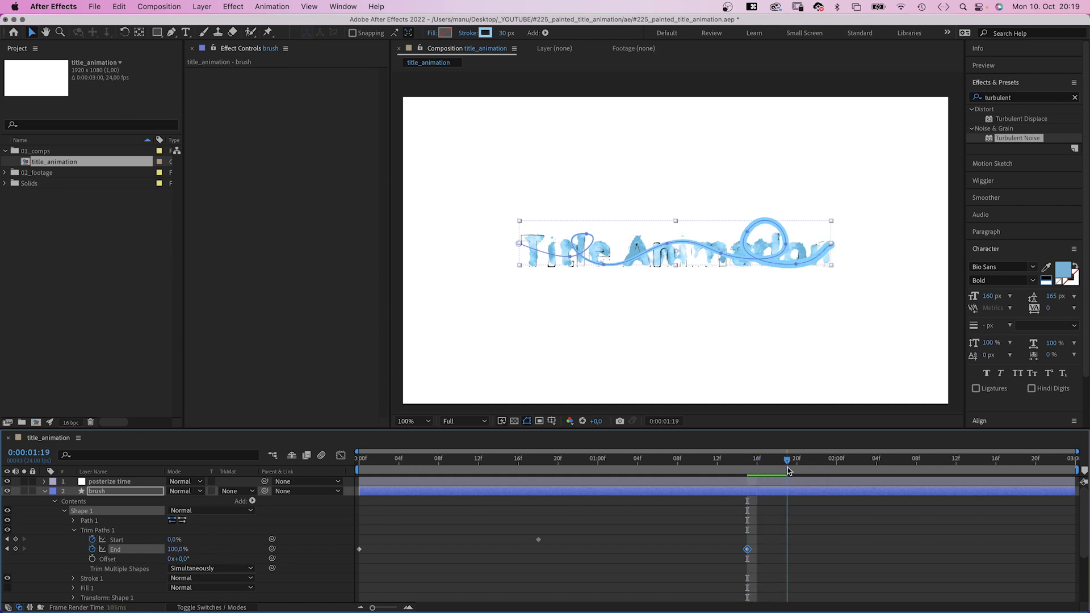
left_click_drag(172, 542, 264, 534)
left_click_drag(170, 542, 188, 539)
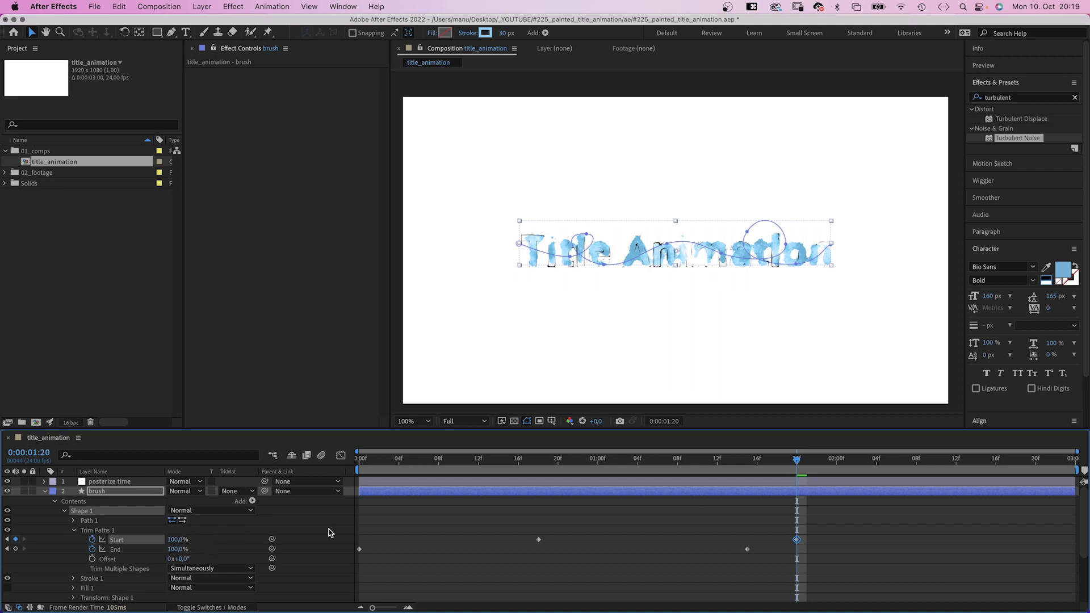
- Add Roughen Edges to the brush stroke layer with Border 35 and Complexity 6, then preview the reveal
mouse_move(755, 464)
left_mouse_down()
mouse_move(554, 483)
mouse_move(545, 500)
left_mouse_up()
left_click(1023, 99)
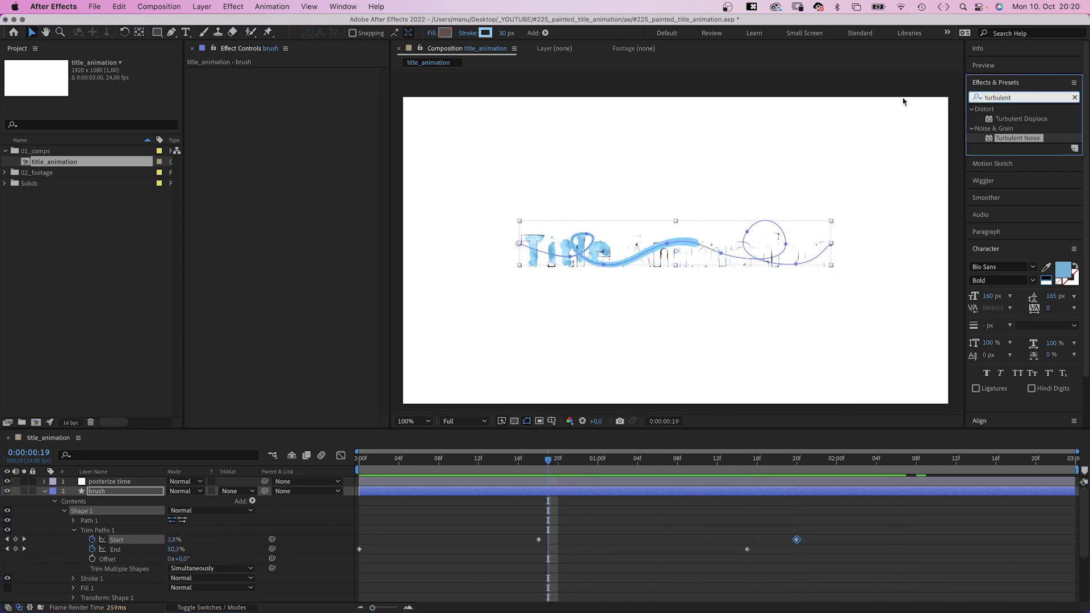
type("roughen")
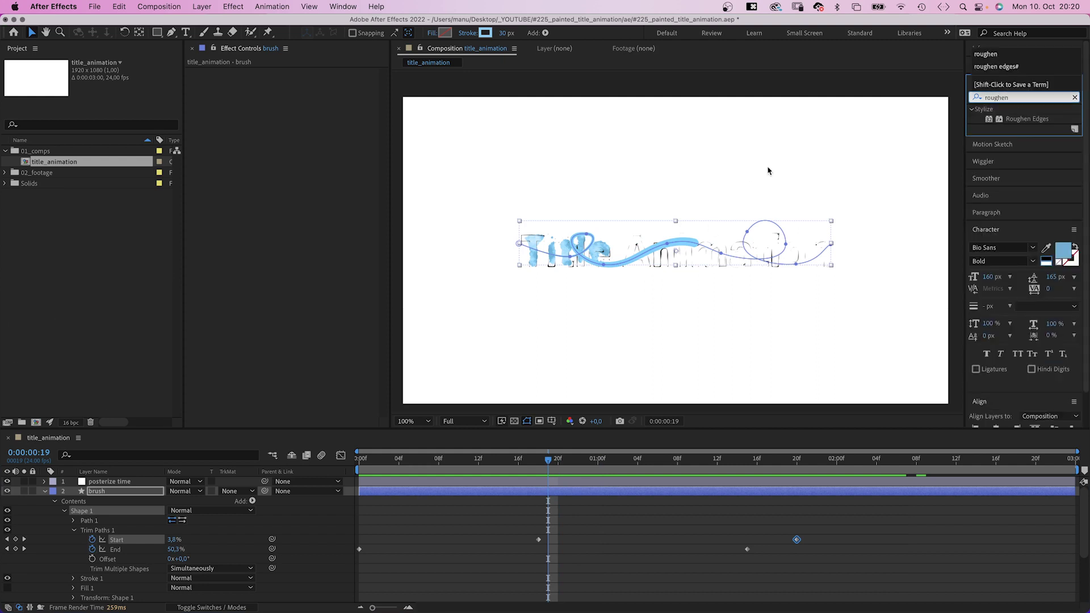
mouse_move(993, 121)
left_mouse_down()
mouse_move(624, 340)
mouse_move(294, 133)
mouse_move(295, 107)
left_mouse_up()
type("35")
key("Return")
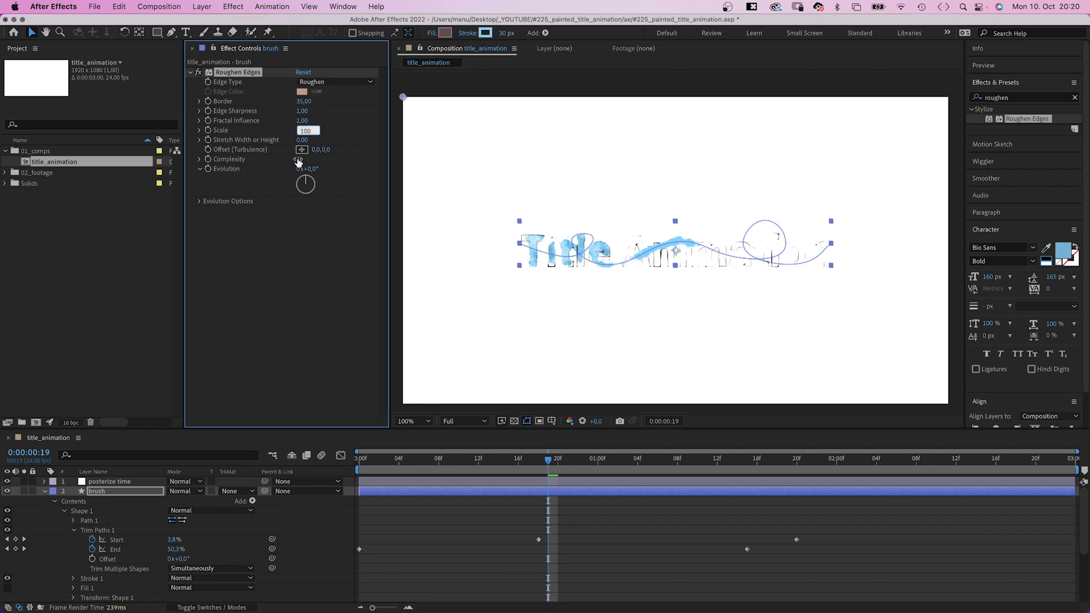
type("6")
key("Return")
key("space")
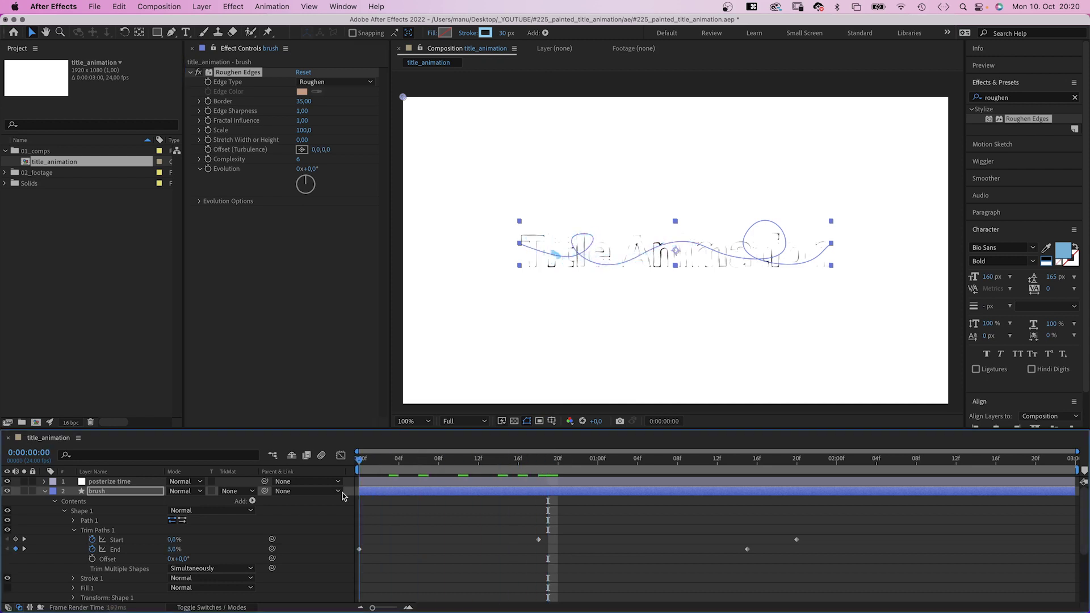
key("space")
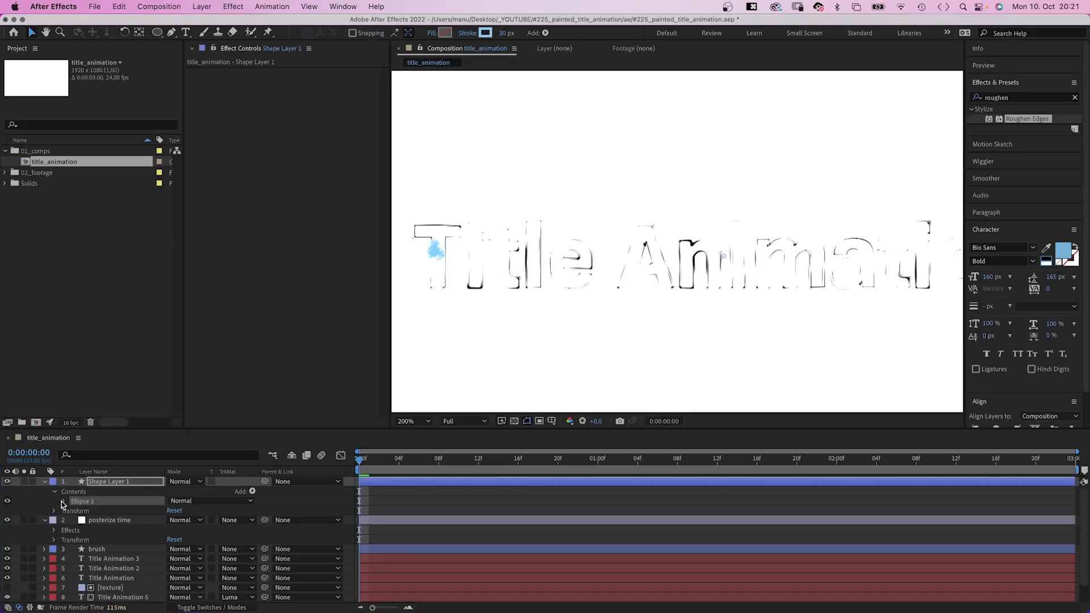
- Set the ellipse path Size to 20 × 20
left_click(62, 501)
left_click(74, 511)
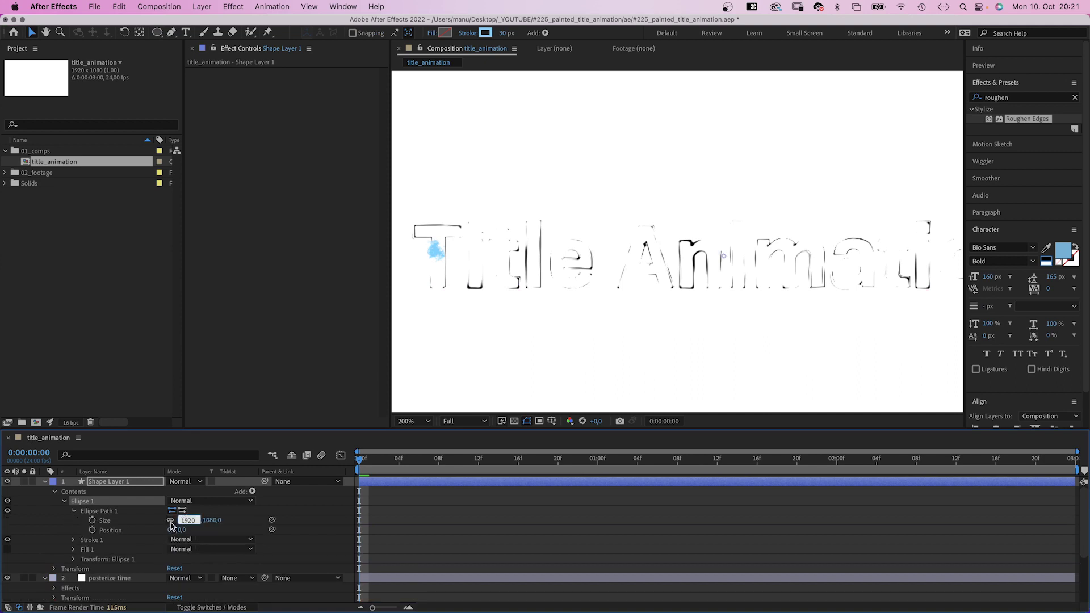
type("20")
key("Return")
left_click(203, 520)
type("20")
key("Return")
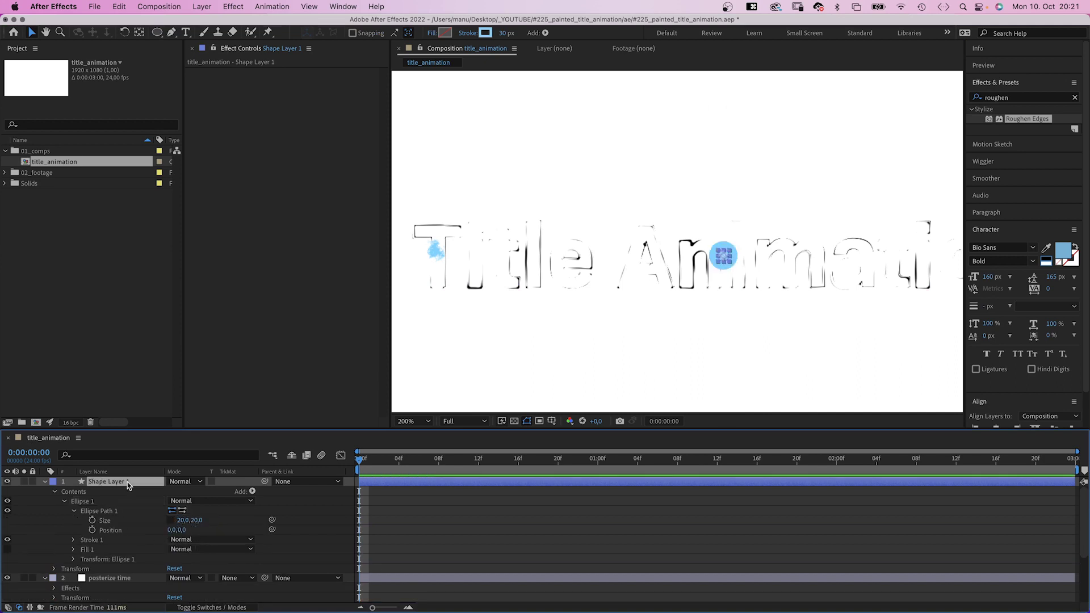
- Rename the shape layer to 'splash'
key("Return")
type("splash")
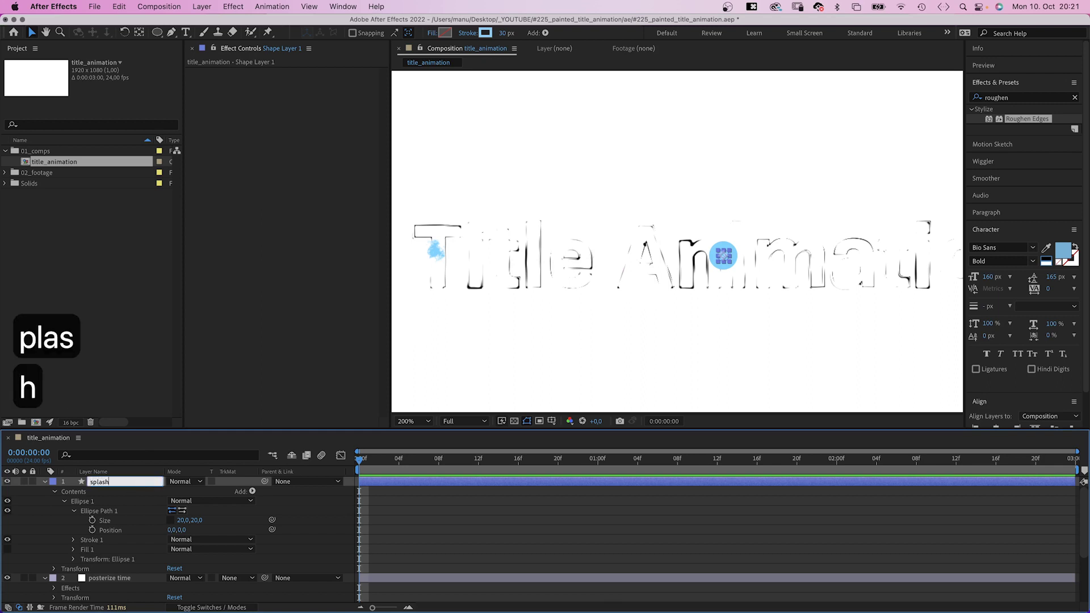
key("Return")
- Set the ellipse stroke width to 20 px
left_click(502, 34)
type("20")
key("Return")
- Keyframe the ellipse Size from 20 at frame 0 to 140 at frame 7
left_click(92, 520)
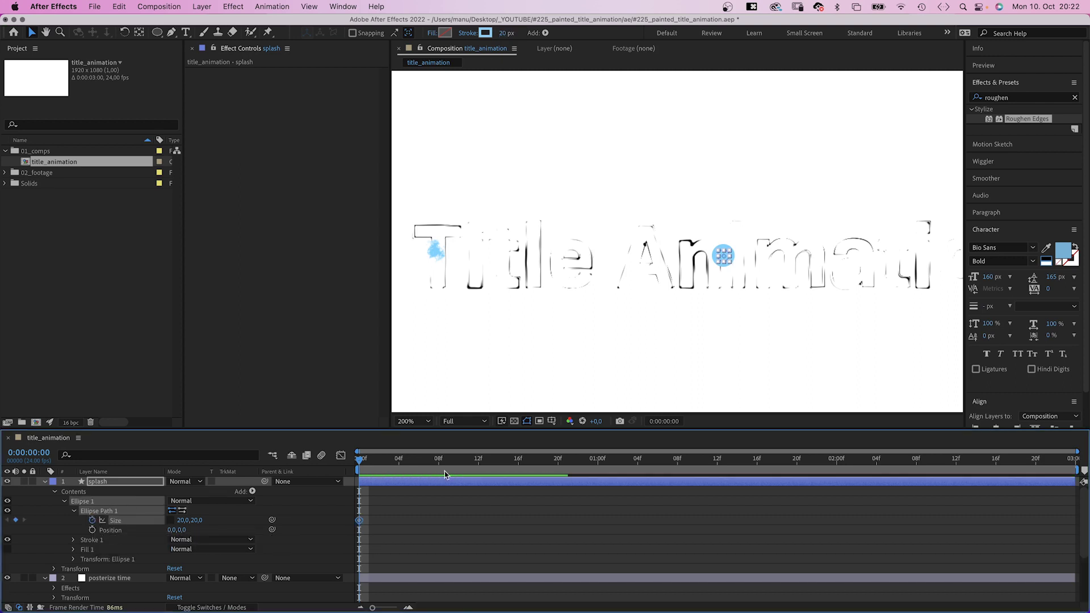
left_click_drag(407, 466, 429, 468)
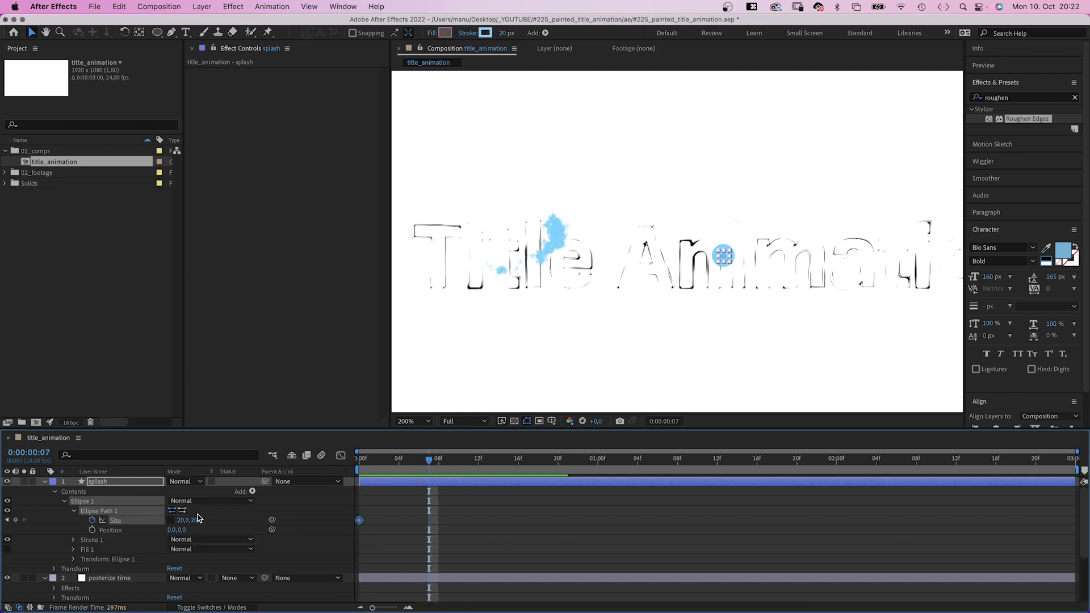
type("140")
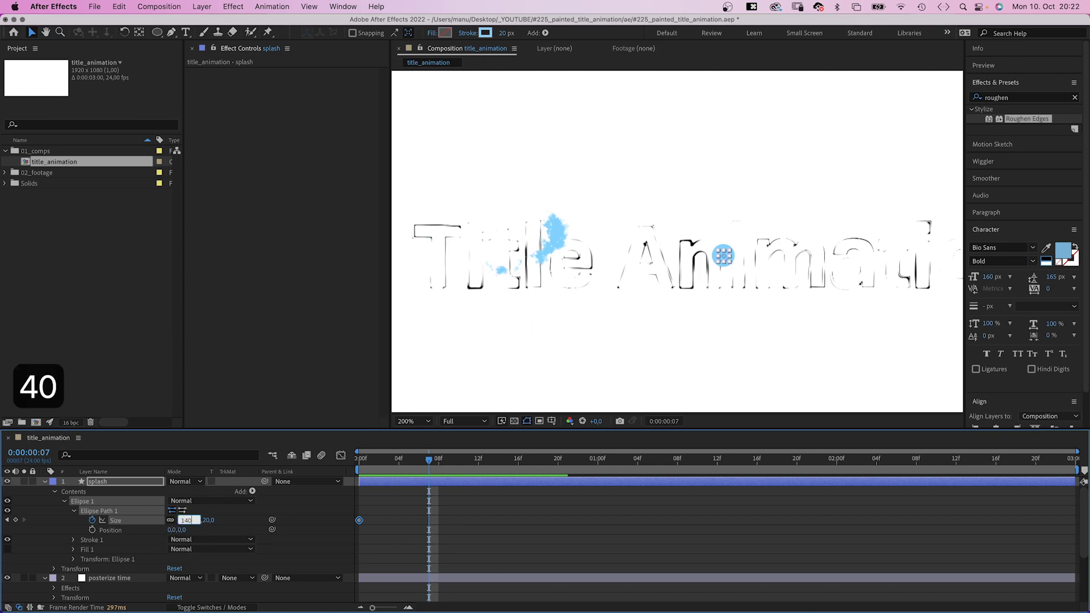
key("Return")
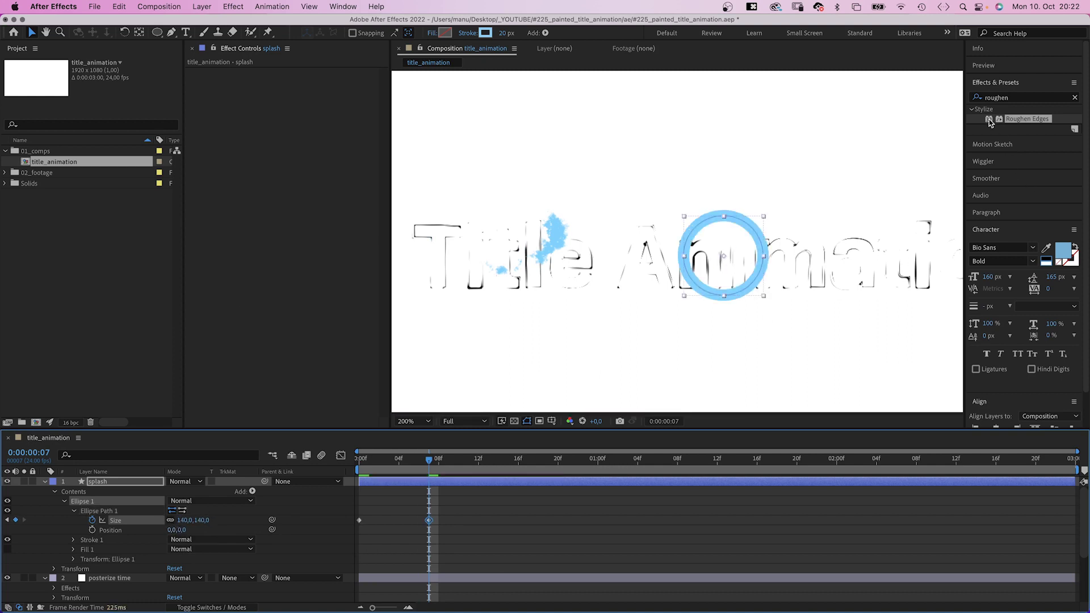
- Apply Roughen Edges to the splash layer with Scale 50
left_click_drag(988, 122, 269, 163)
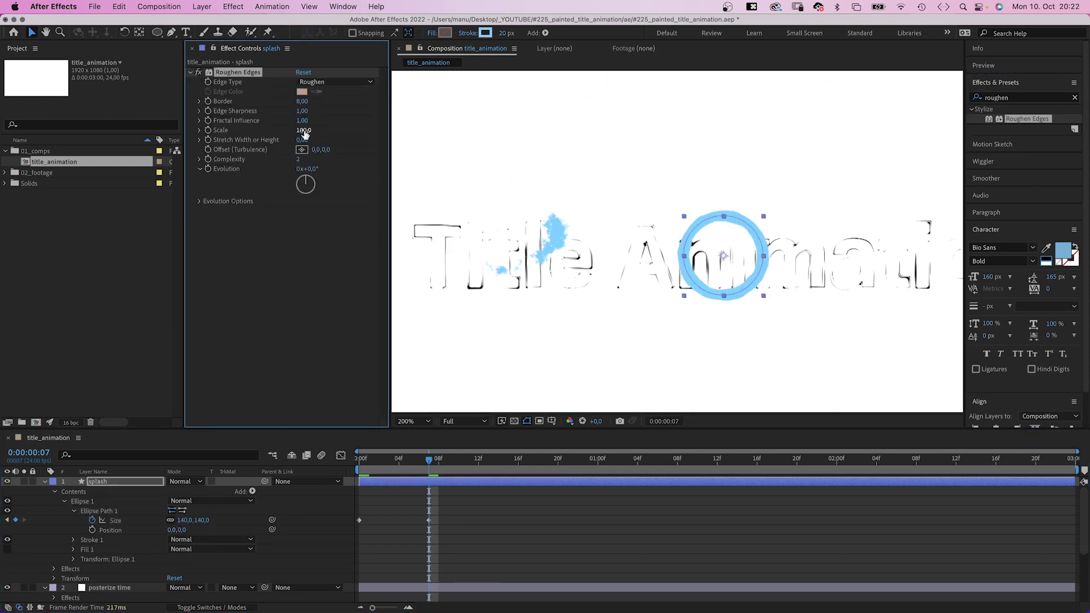
type("50")
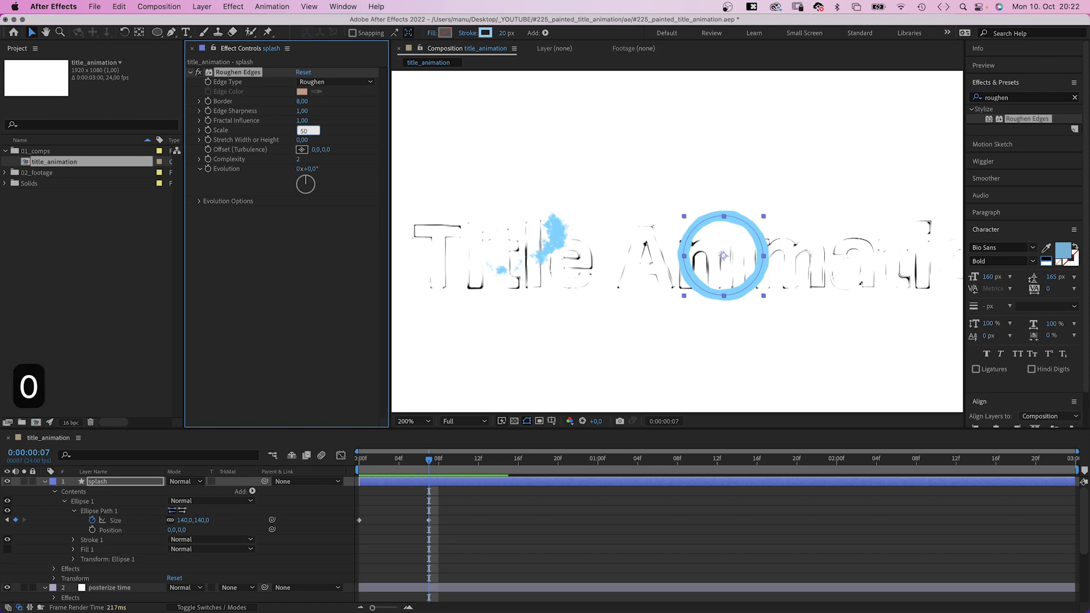
key("Return")
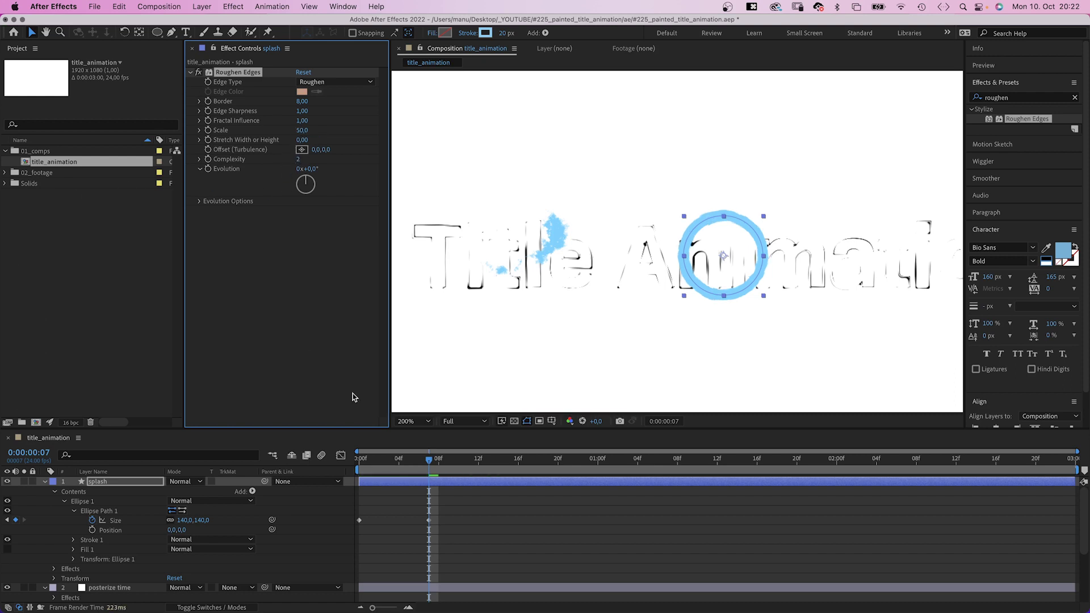
- Keyframe the Roughen Edges Border at 20 near the start, then reveal only animated properties
left_click_drag(416, 462, 350, 474)
key("Page_Down")
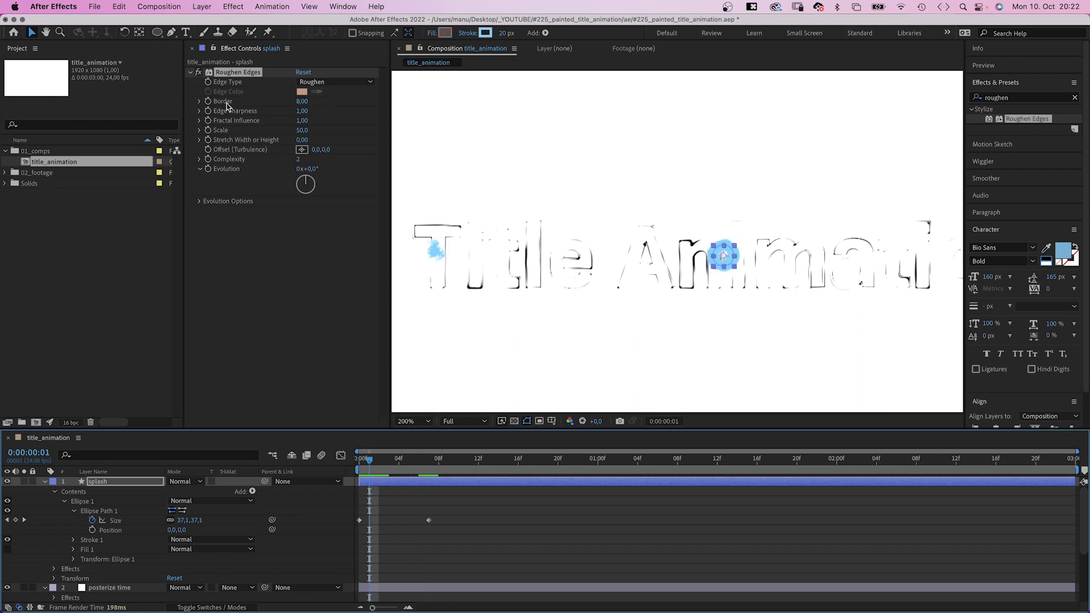
left_click(299, 102)
type("20")
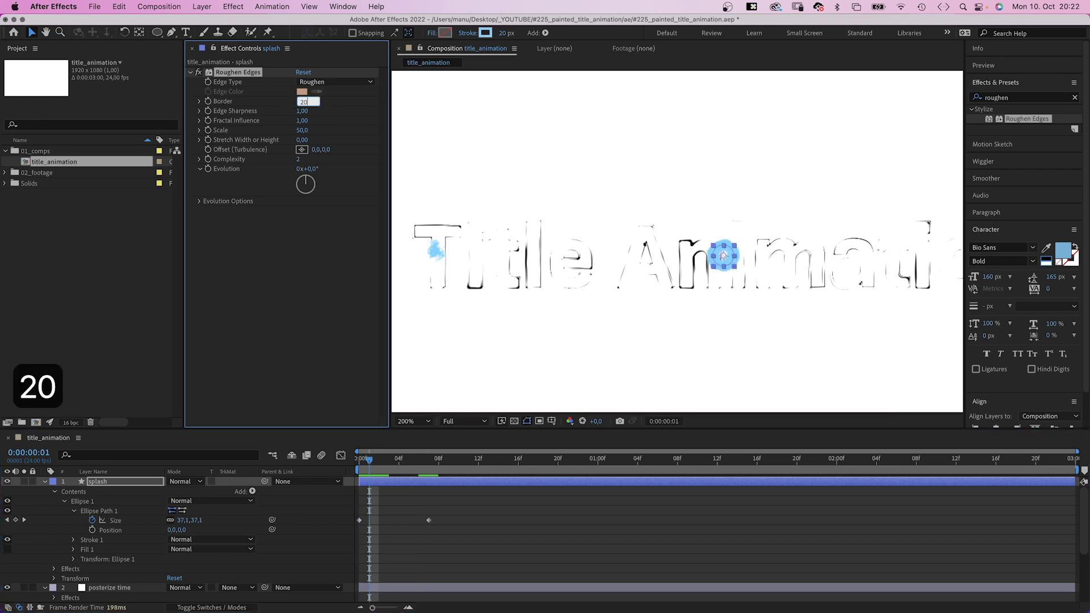
key("Return")
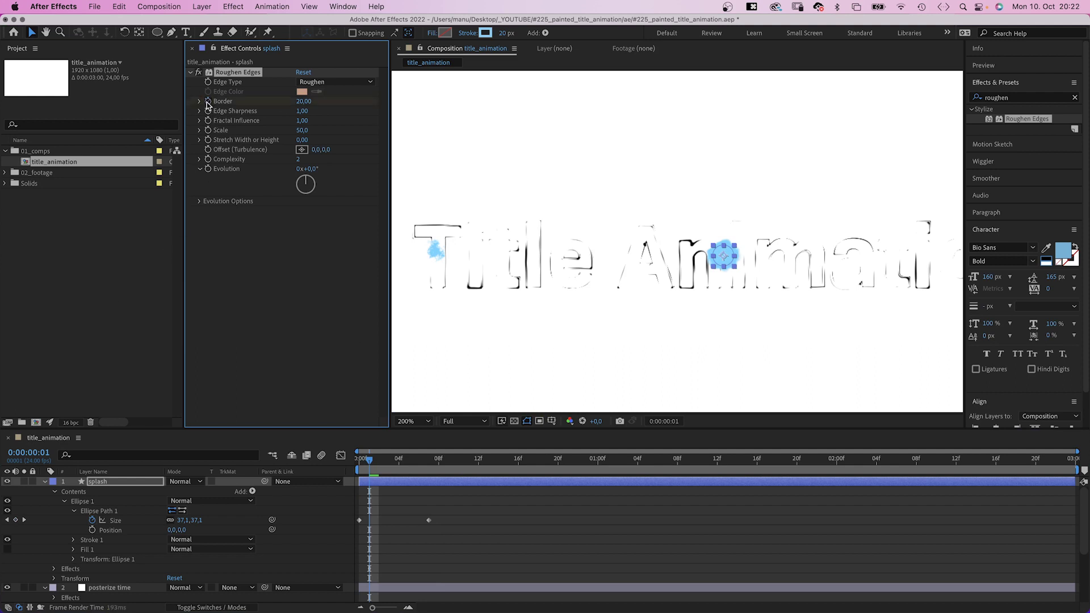
left_click_drag(372, 462, 439, 463)
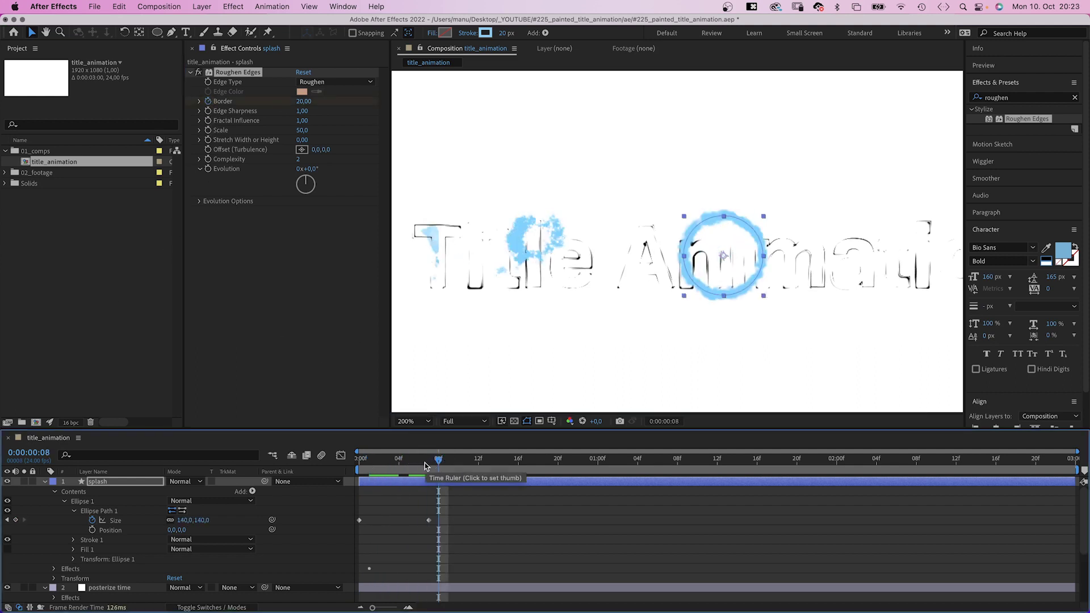
key("u")
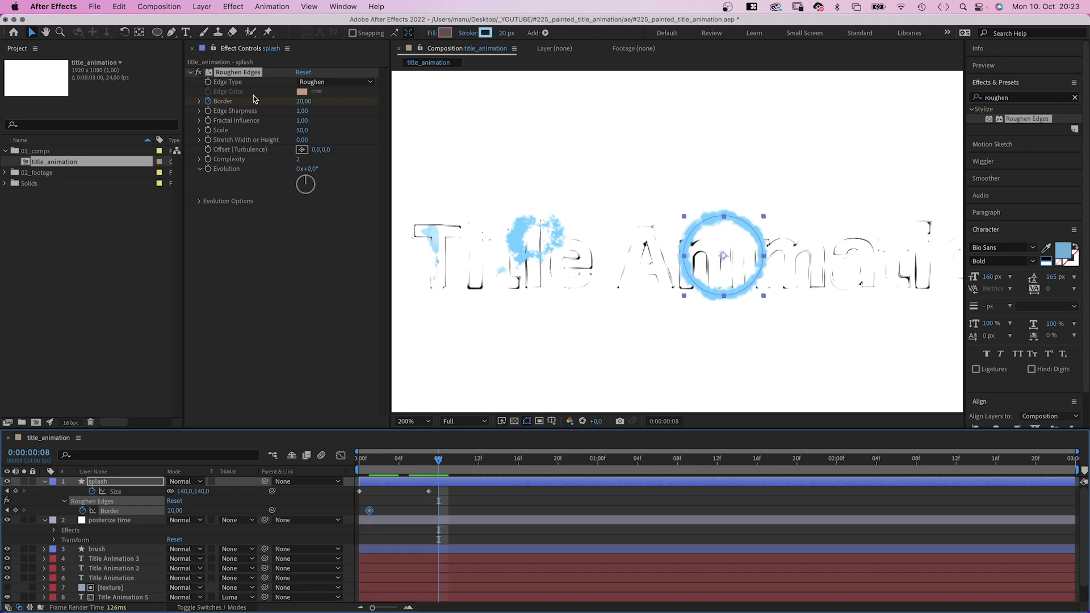
- Keyframe the splash's Border to 85 at frame 8
left_click(303, 102)
type("85")
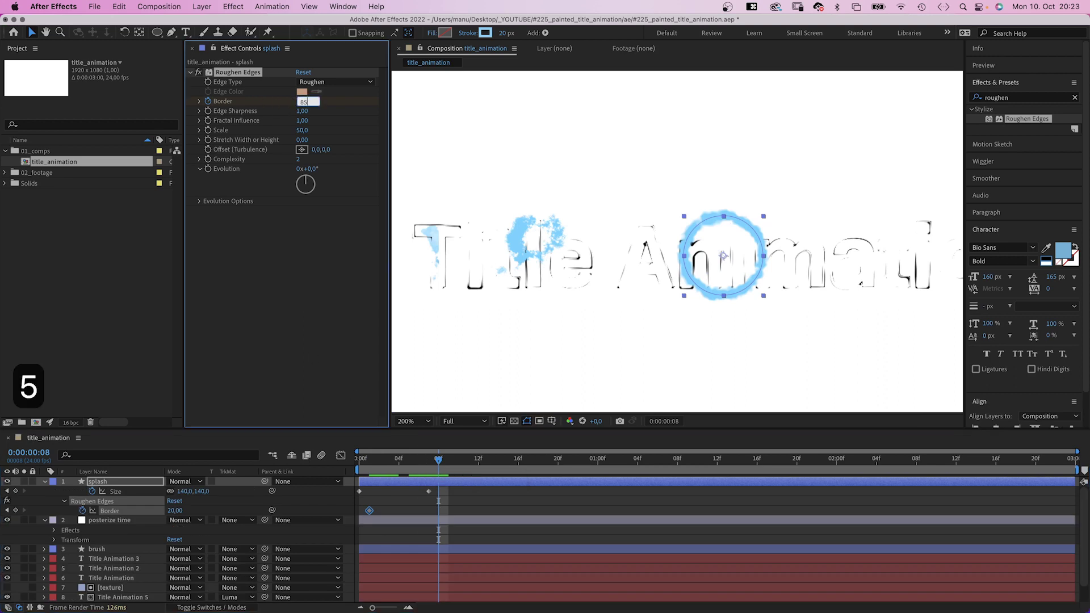
key("Return")
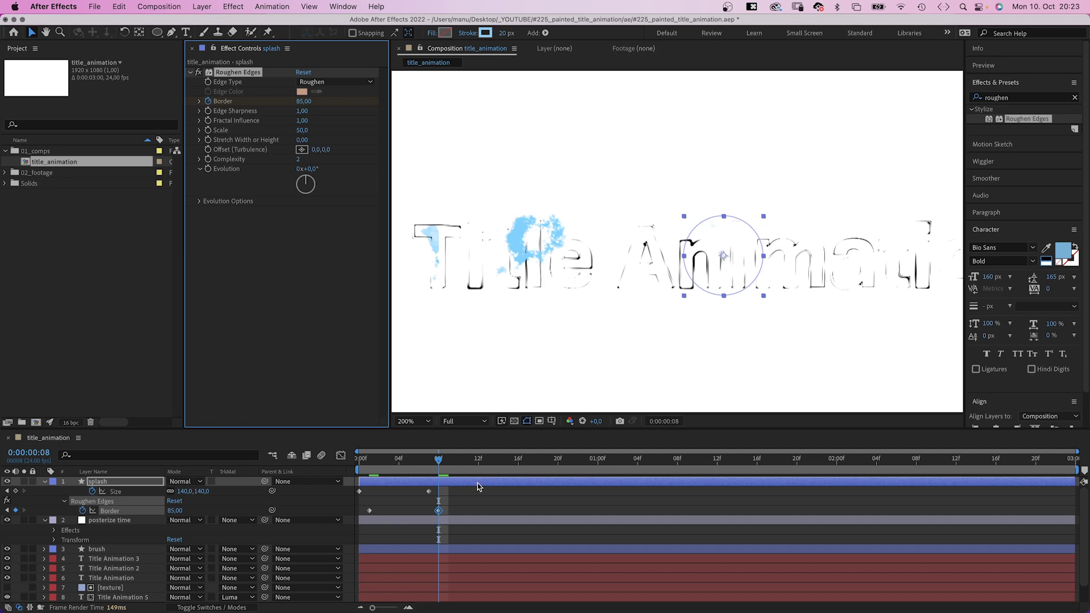
- Split the splash layer at frame 9 and delete the split-off splash 2 part
key("Page_Down")
key("shift+super+d")
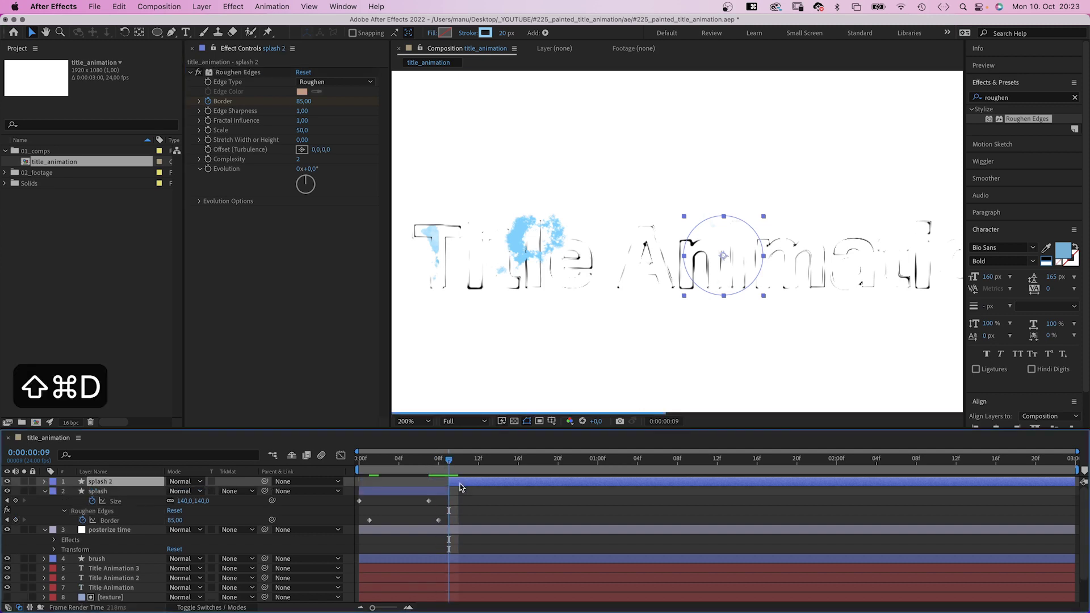
key("BackSpace")
- Solo the splash layer and preview its animation from frame 2
left_click_drag(449, 460, 322, 485)
left_click(24, 482)
key("space")
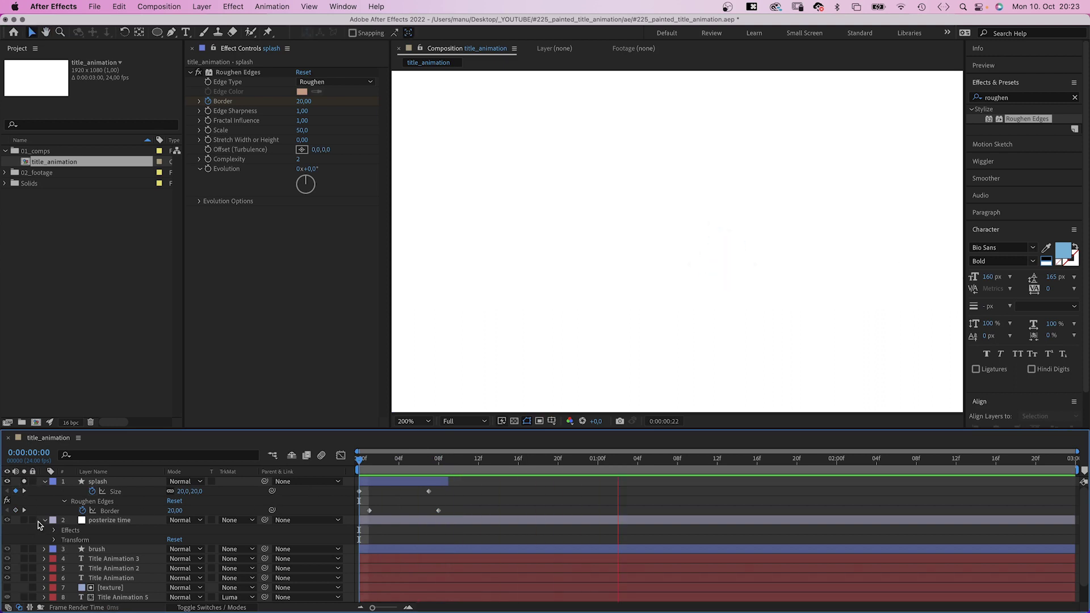
key("space")
key("space")
- Unsolo the splash, collapse its properties, and start it about five frames later
key("u")
left_click(24, 481)
left_click_drag(375, 481, 426, 481)
key("o")
- Duplicate the splash repeatedly as splash 2–5, each starting at the previous copy's end
key("ctrl+d")
key("bracketleft")
left_click(567, 461)
key("ctrl+d")
key("bracketleft")
left_click_drag(567, 460, 766, 458)
key("ctrl+d")
key("comma")
key("ctrl+d")
key("bracketleft")
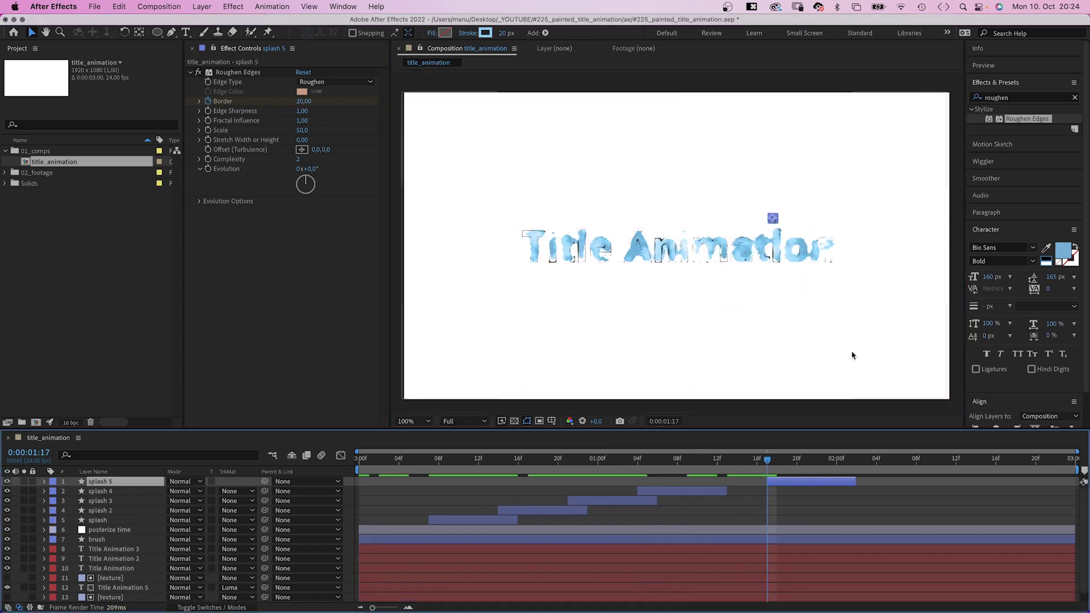
- Duplicate the original splash as splash 6 and move the original to start near frame 1
key("Home")
left_click(451, 520)
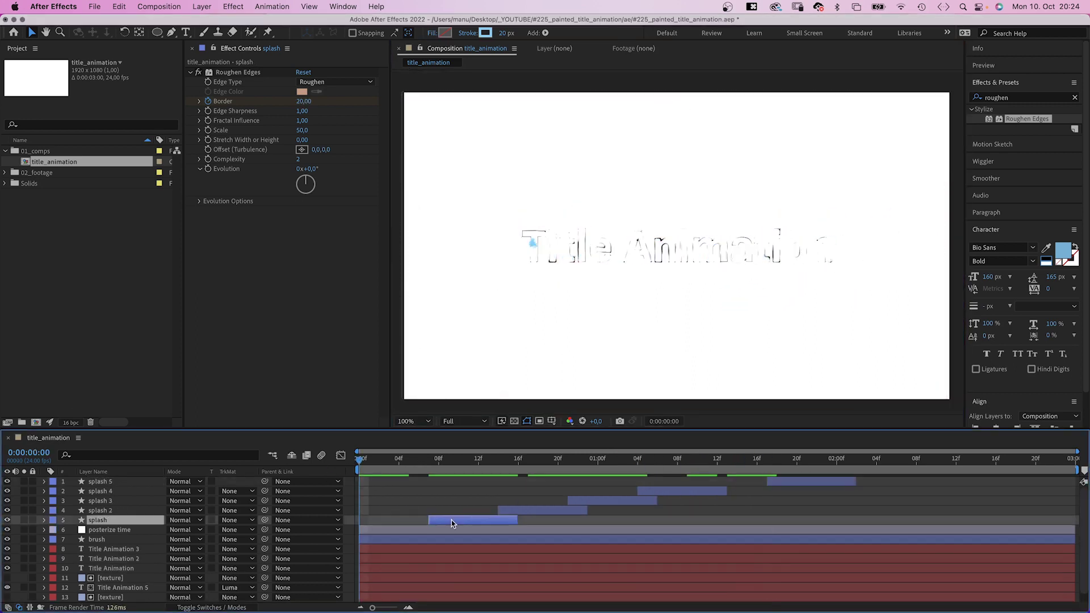
key("ctrl+d")
left_click_drag(449, 532, 383, 530)
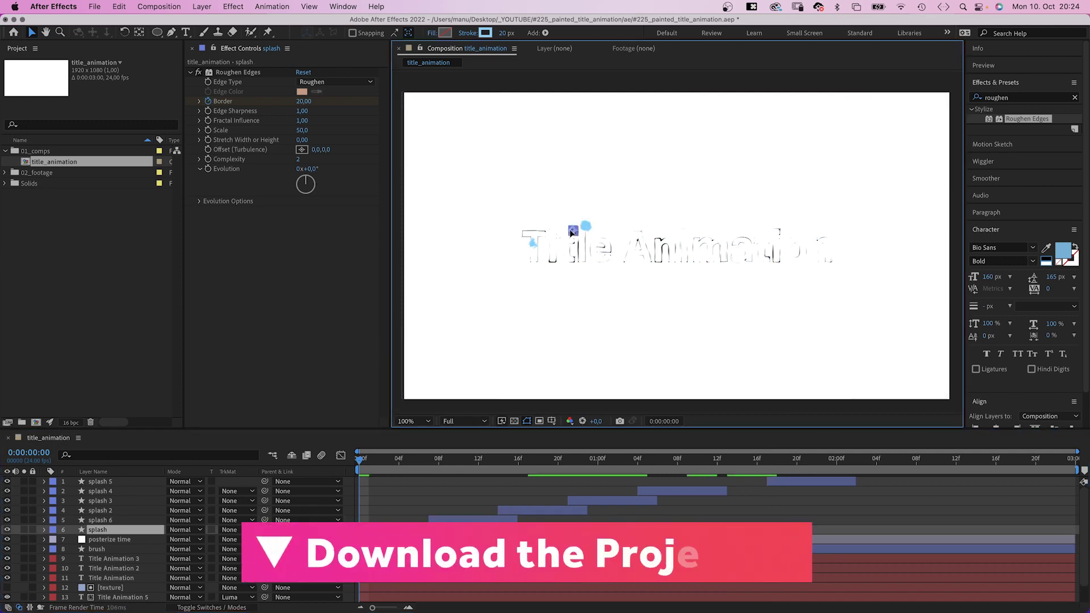
- Move one splash near the start of the title in the viewer and preview the composition
left_click_drag(583, 229, 533, 244)
left_click(397, 494)
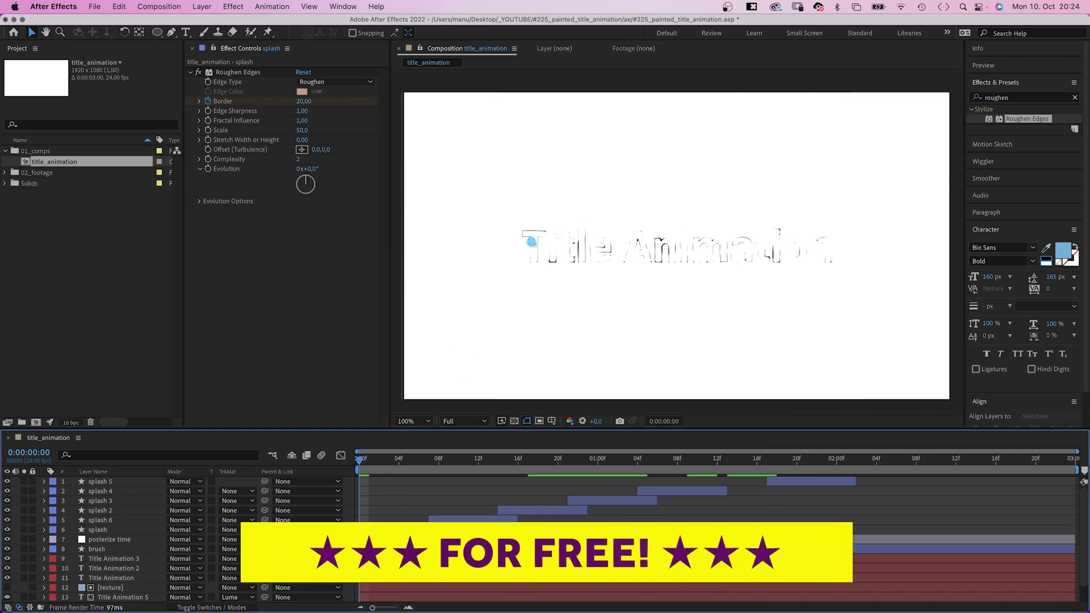
key("space")
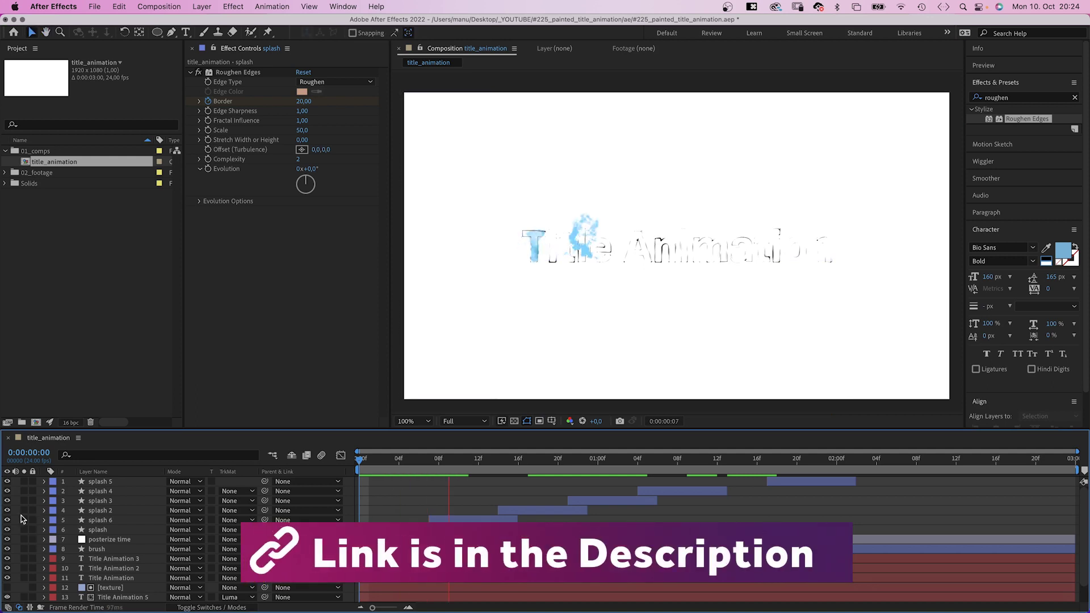